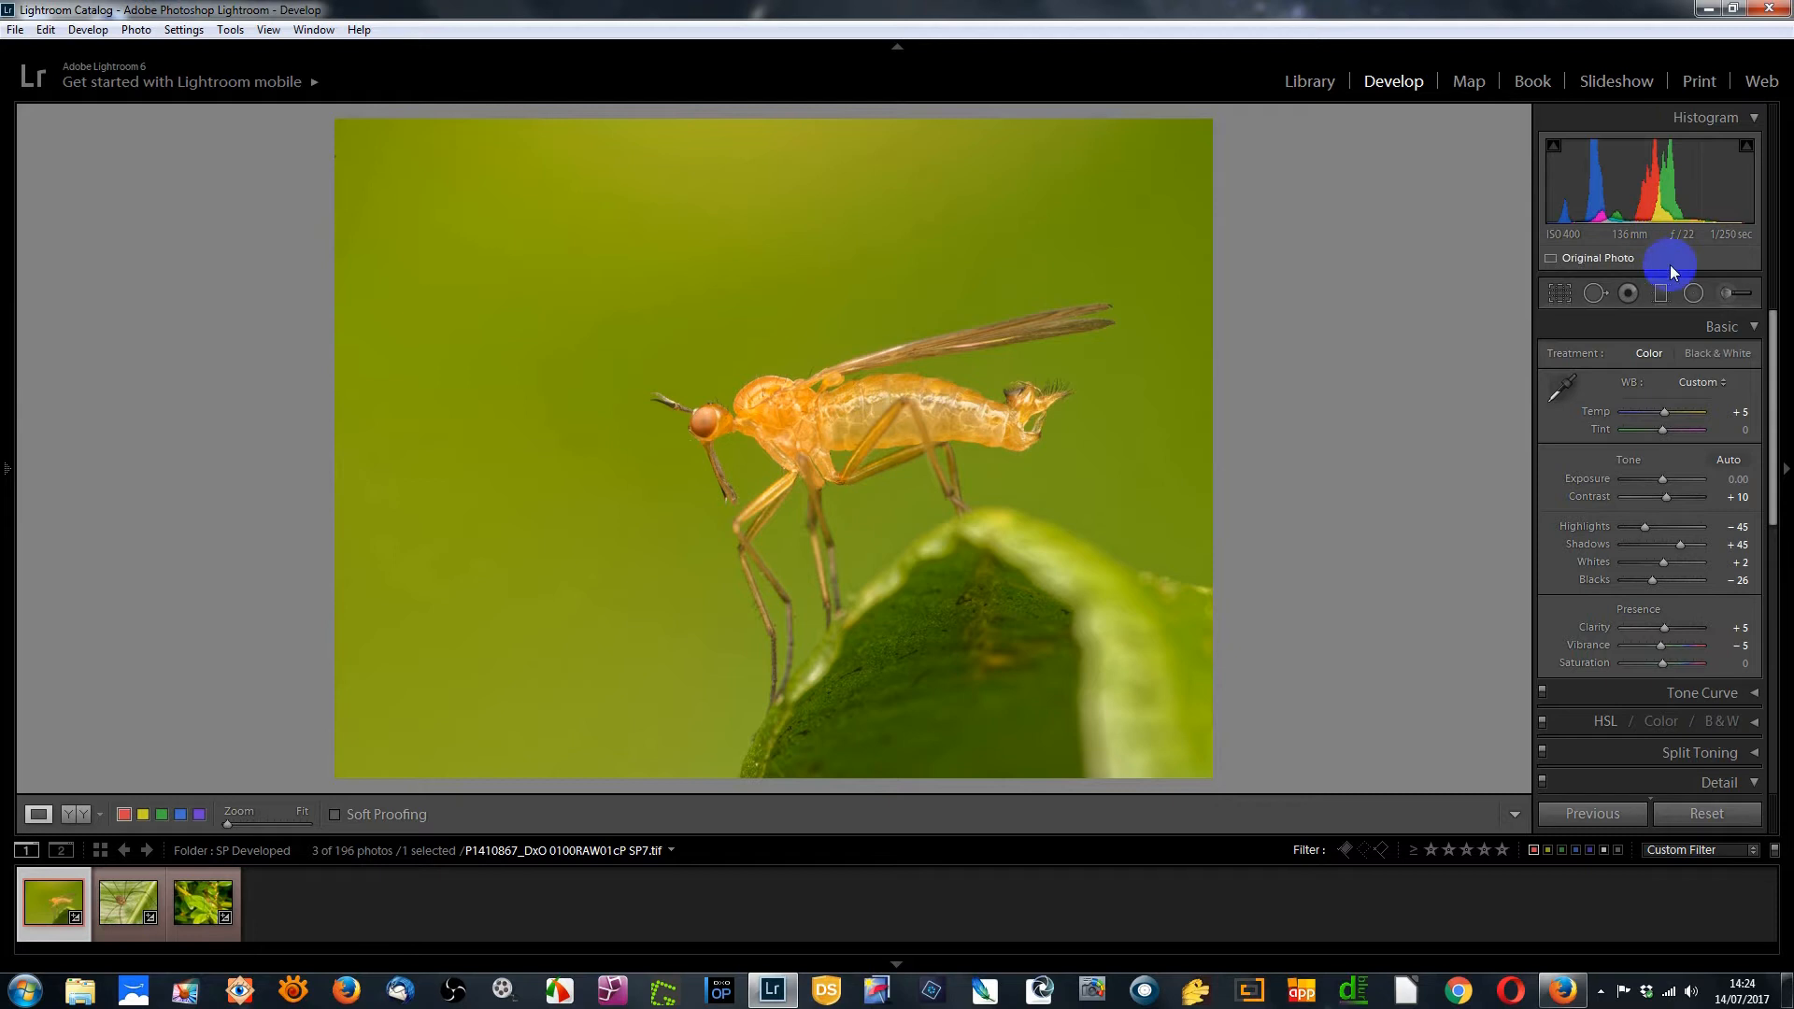
Try painting an Adjustment Brush stroke with Noise set to 70 beside the insect's abdomen
click(1725, 295)
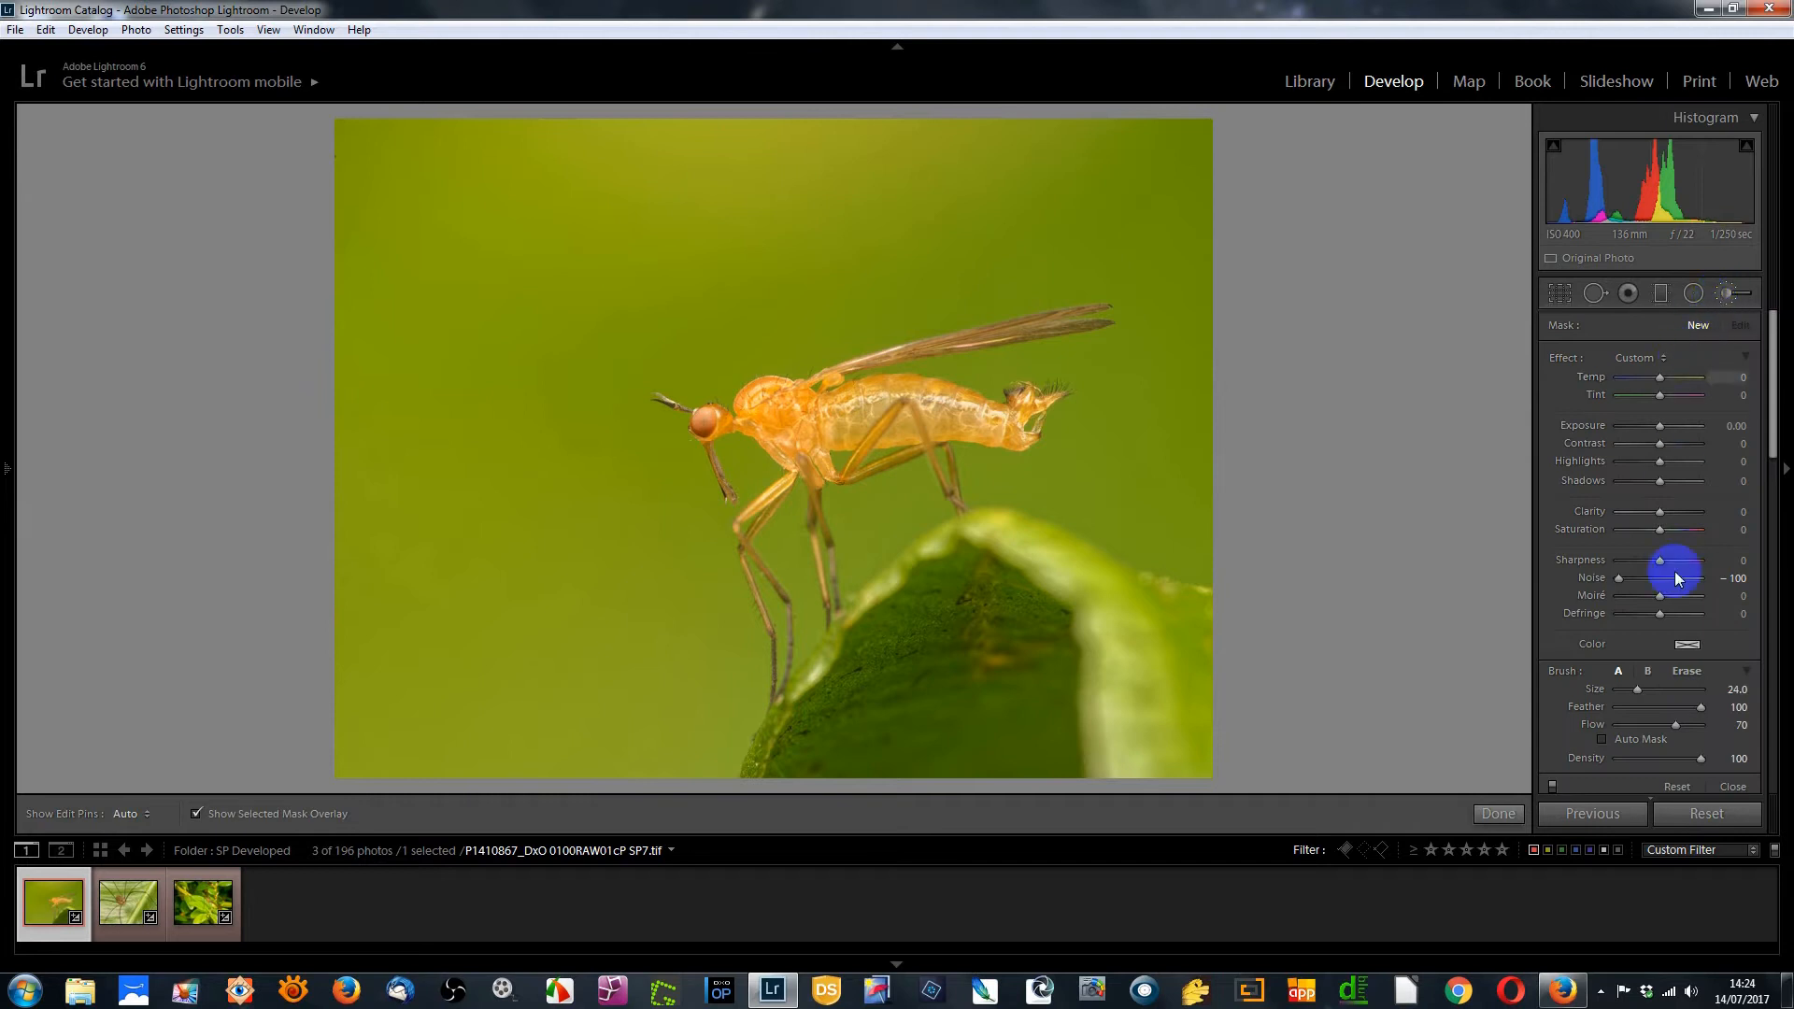
drag(1620, 601, 1688, 584)
mouse_move(997, 480)
mouse_down()
mouse_move(1137, 491)
mouse_move(1177, 459)
mouse_move(1159, 402)
mouse_move(1126, 380)
mouse_up()
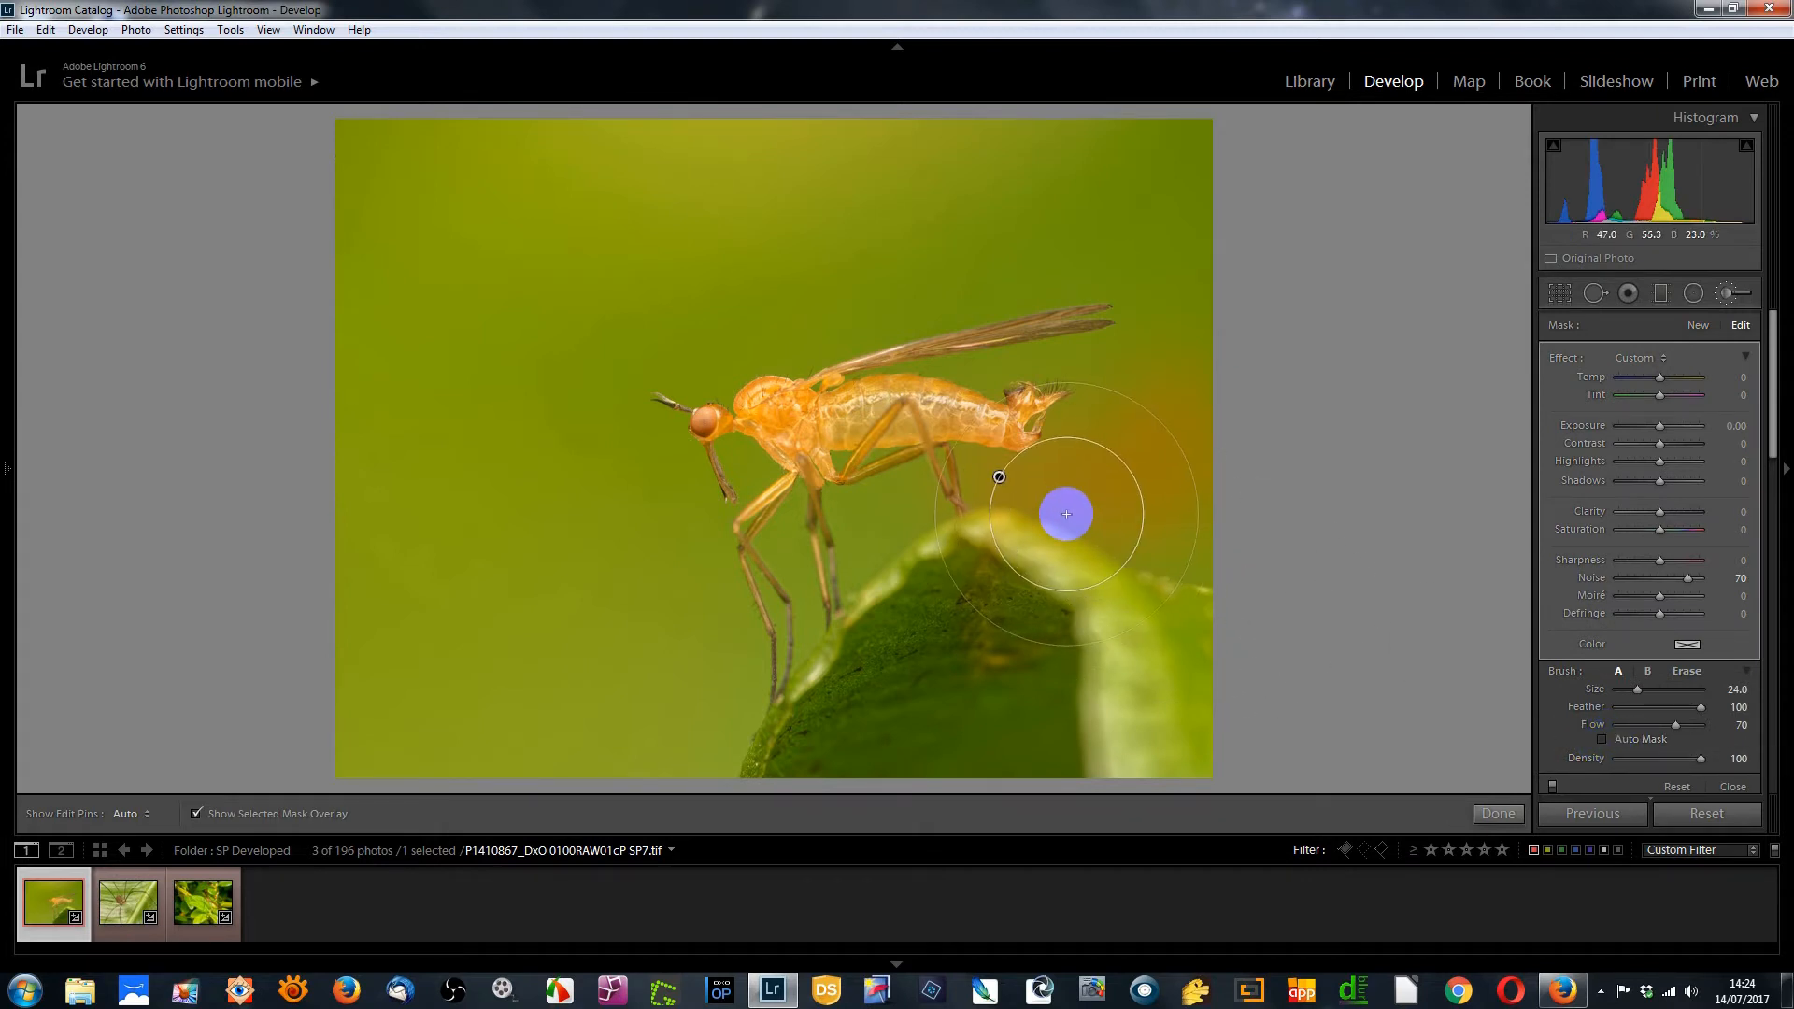
key(Return)
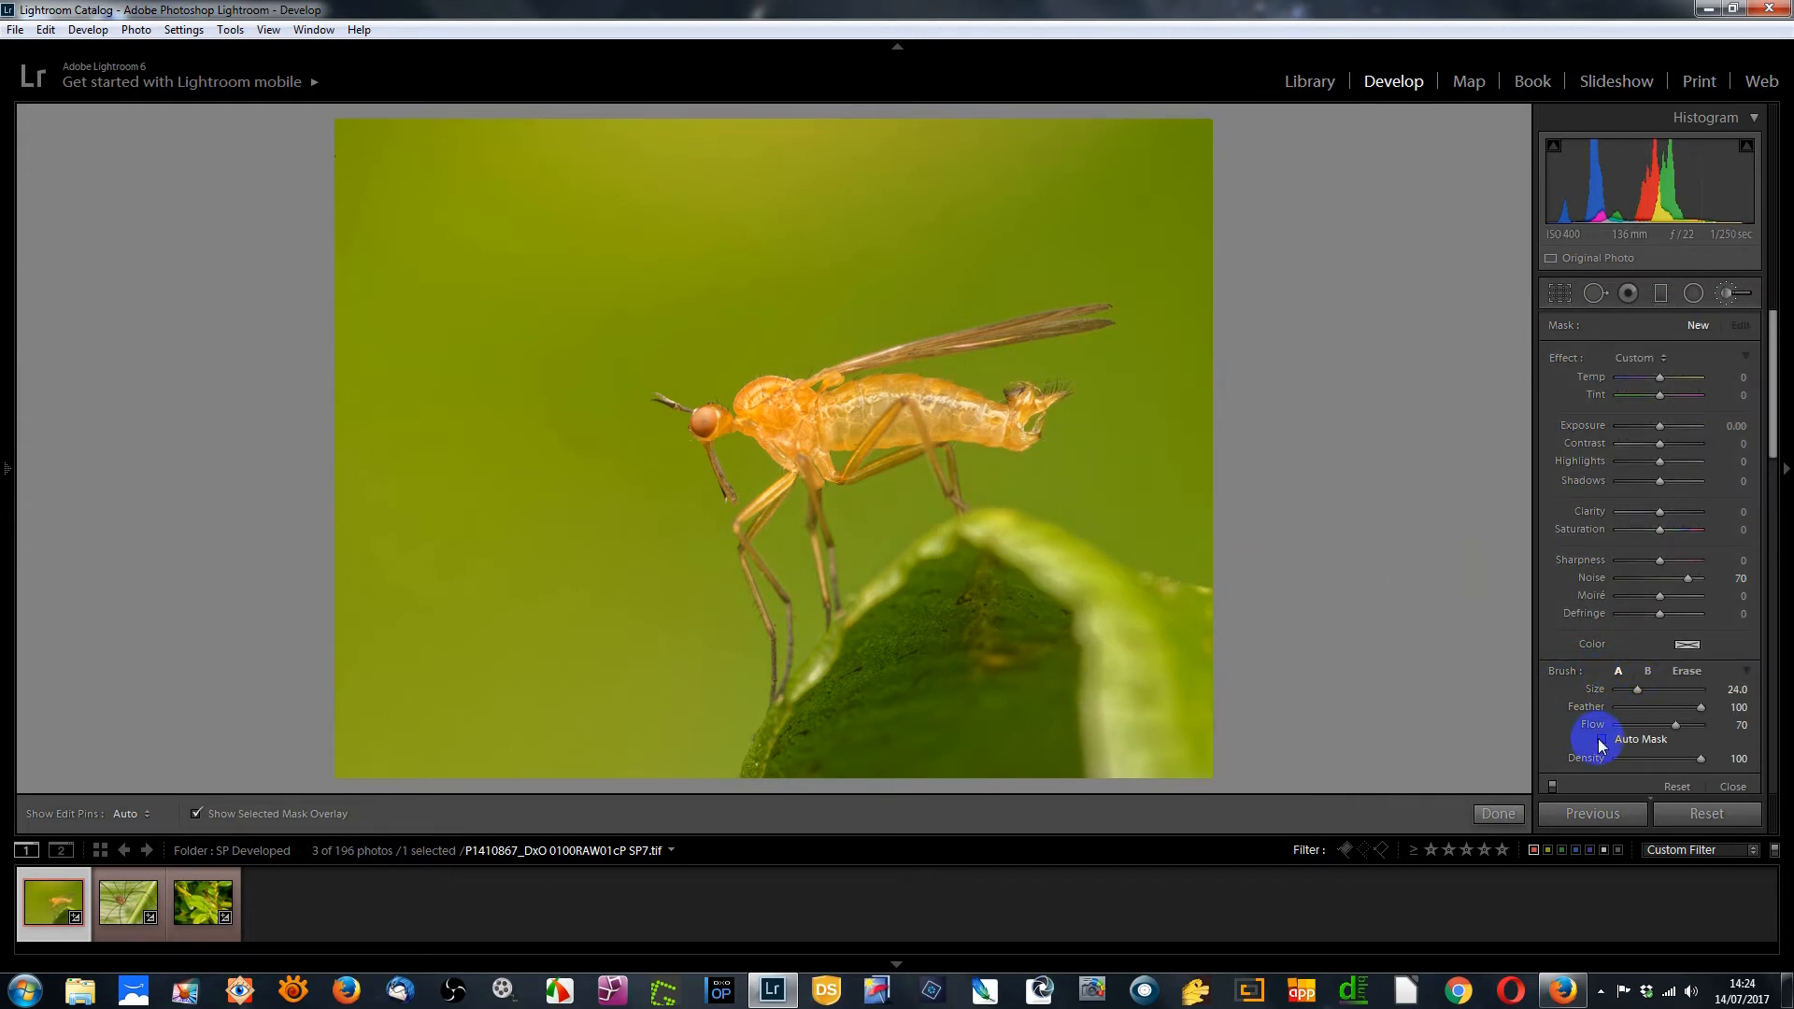
Try extending the Noise 70 brush mask over the background, then delete the mask pin and close the brush
mouse_move(977, 481)
mouse_down()
mouse_move(1097, 497)
mouse_move(1170, 409)
mouse_move(1070, 356)
mouse_move(921, 366)
mouse_move(1138, 364)
mouse_move(1046, 261)
mouse_move(817, 308)
mouse_move(644, 271)
mouse_move(701, 341)
mouse_move(629, 468)
mouse_move(701, 725)
mouse_move(497, 156)
mouse_move(417, 56)
mouse_move(529, 109)
mouse_move(944, 121)
mouse_up()
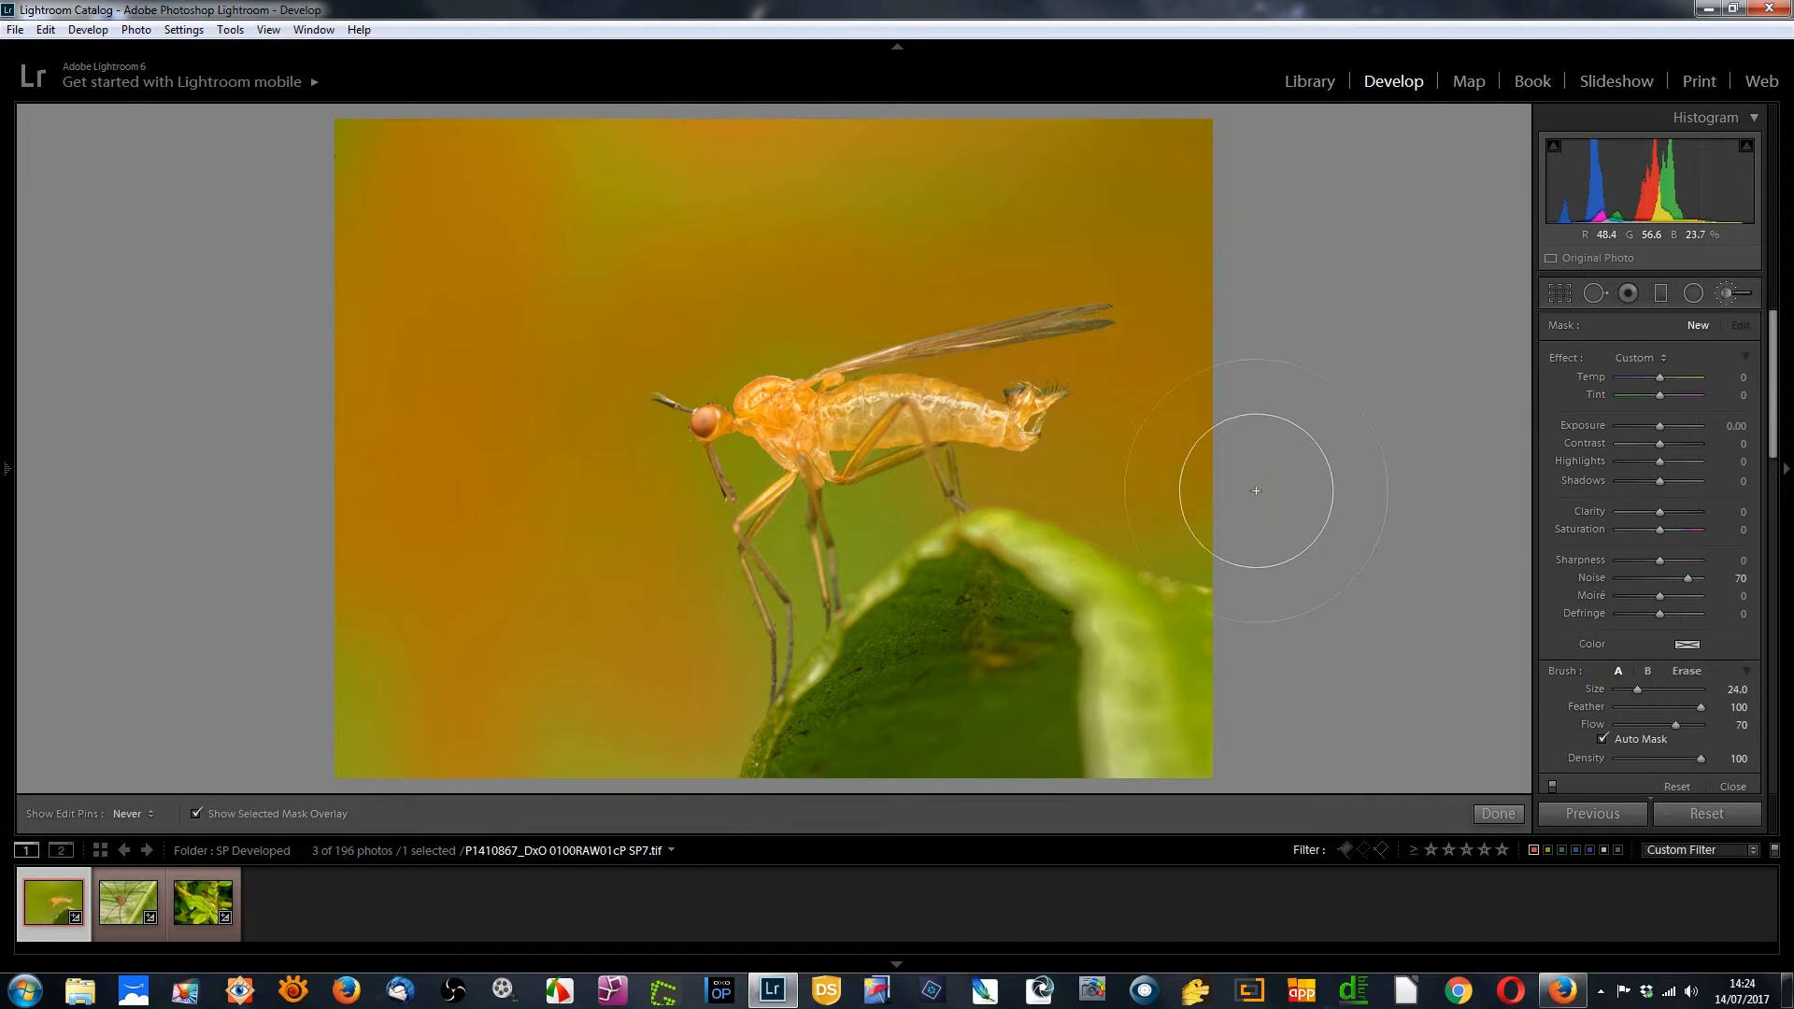
drag(1239, 547, 1239, 547)
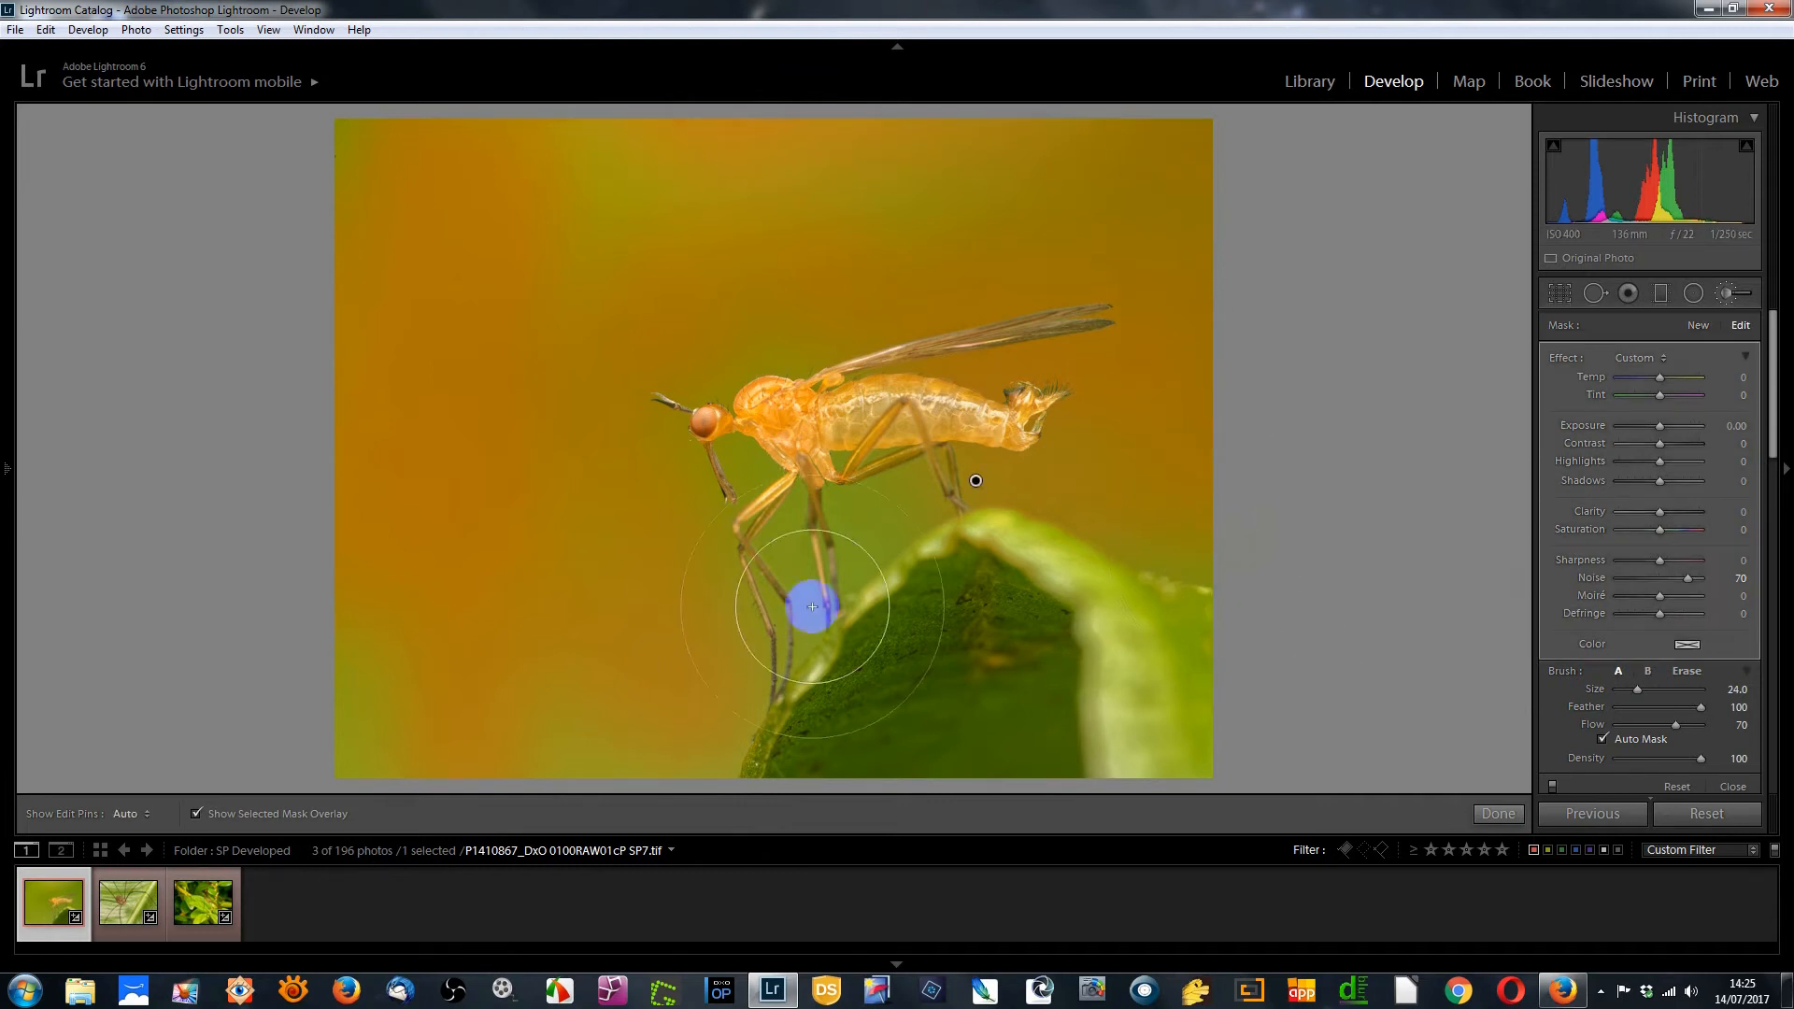
mouse_move(397, 646)
mouse_down()
mouse_move(368, 737)
mouse_move(417, 701)
mouse_up()
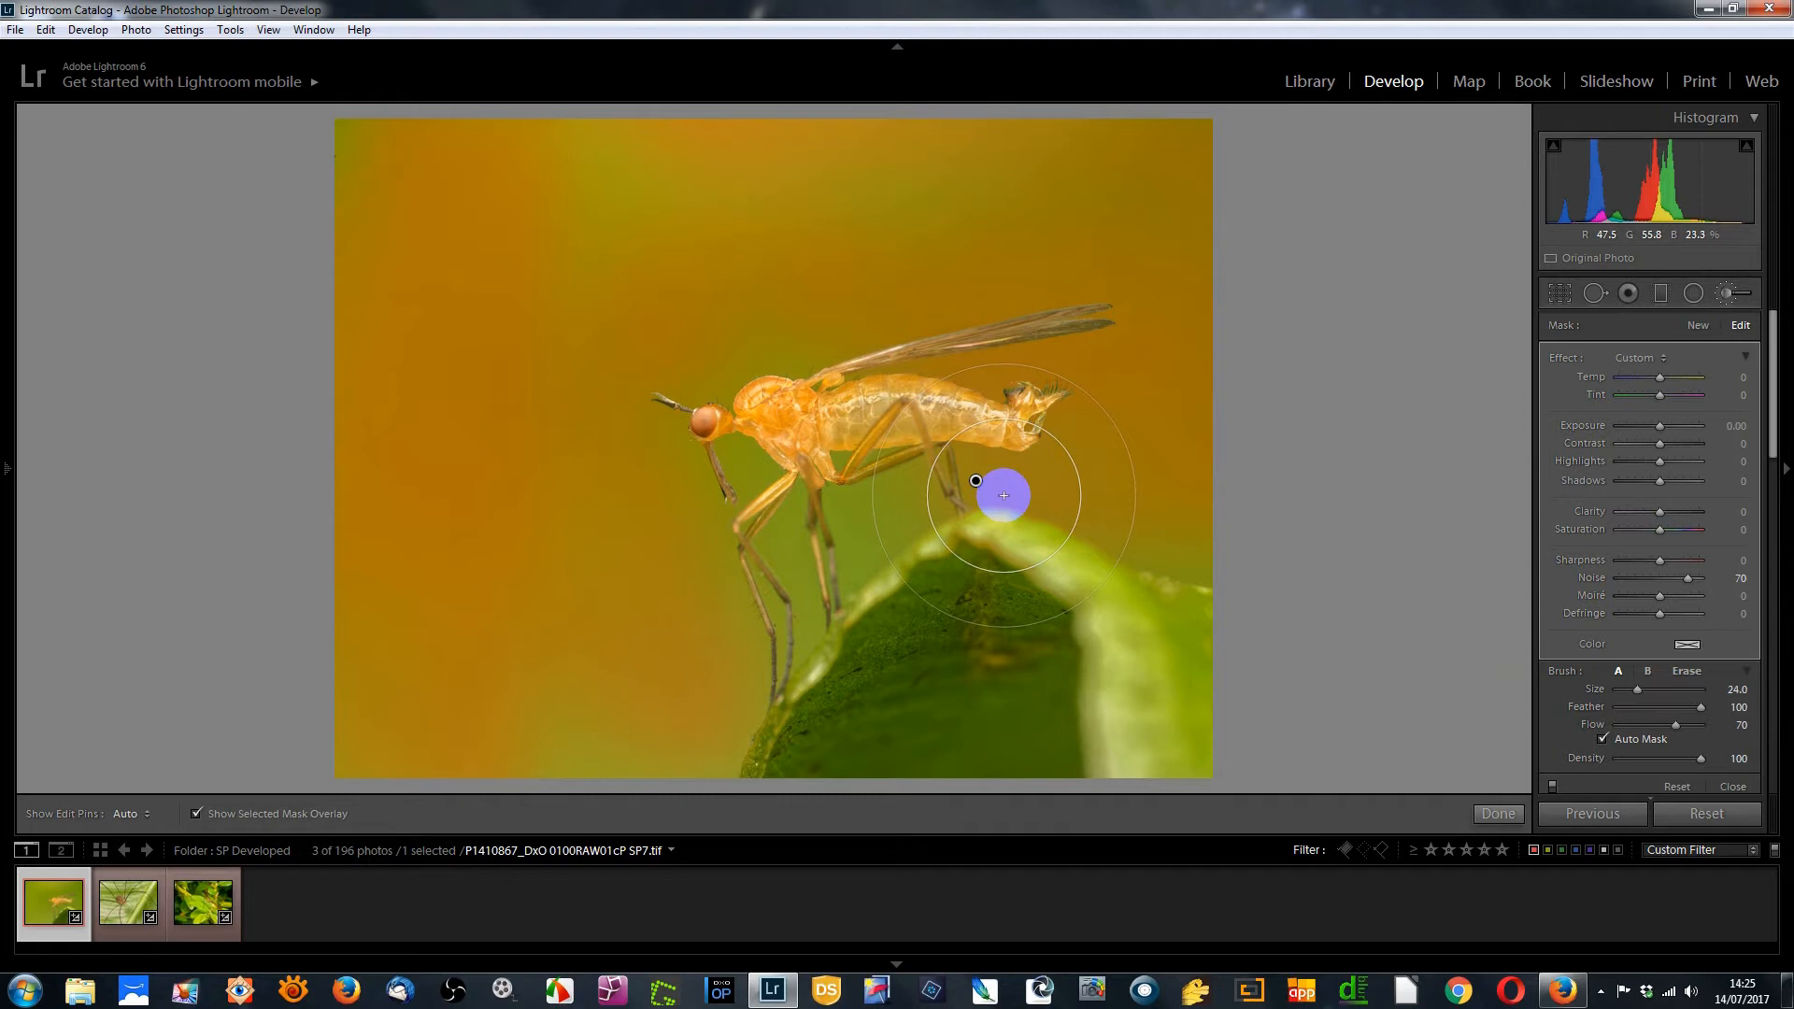
key(Delete)
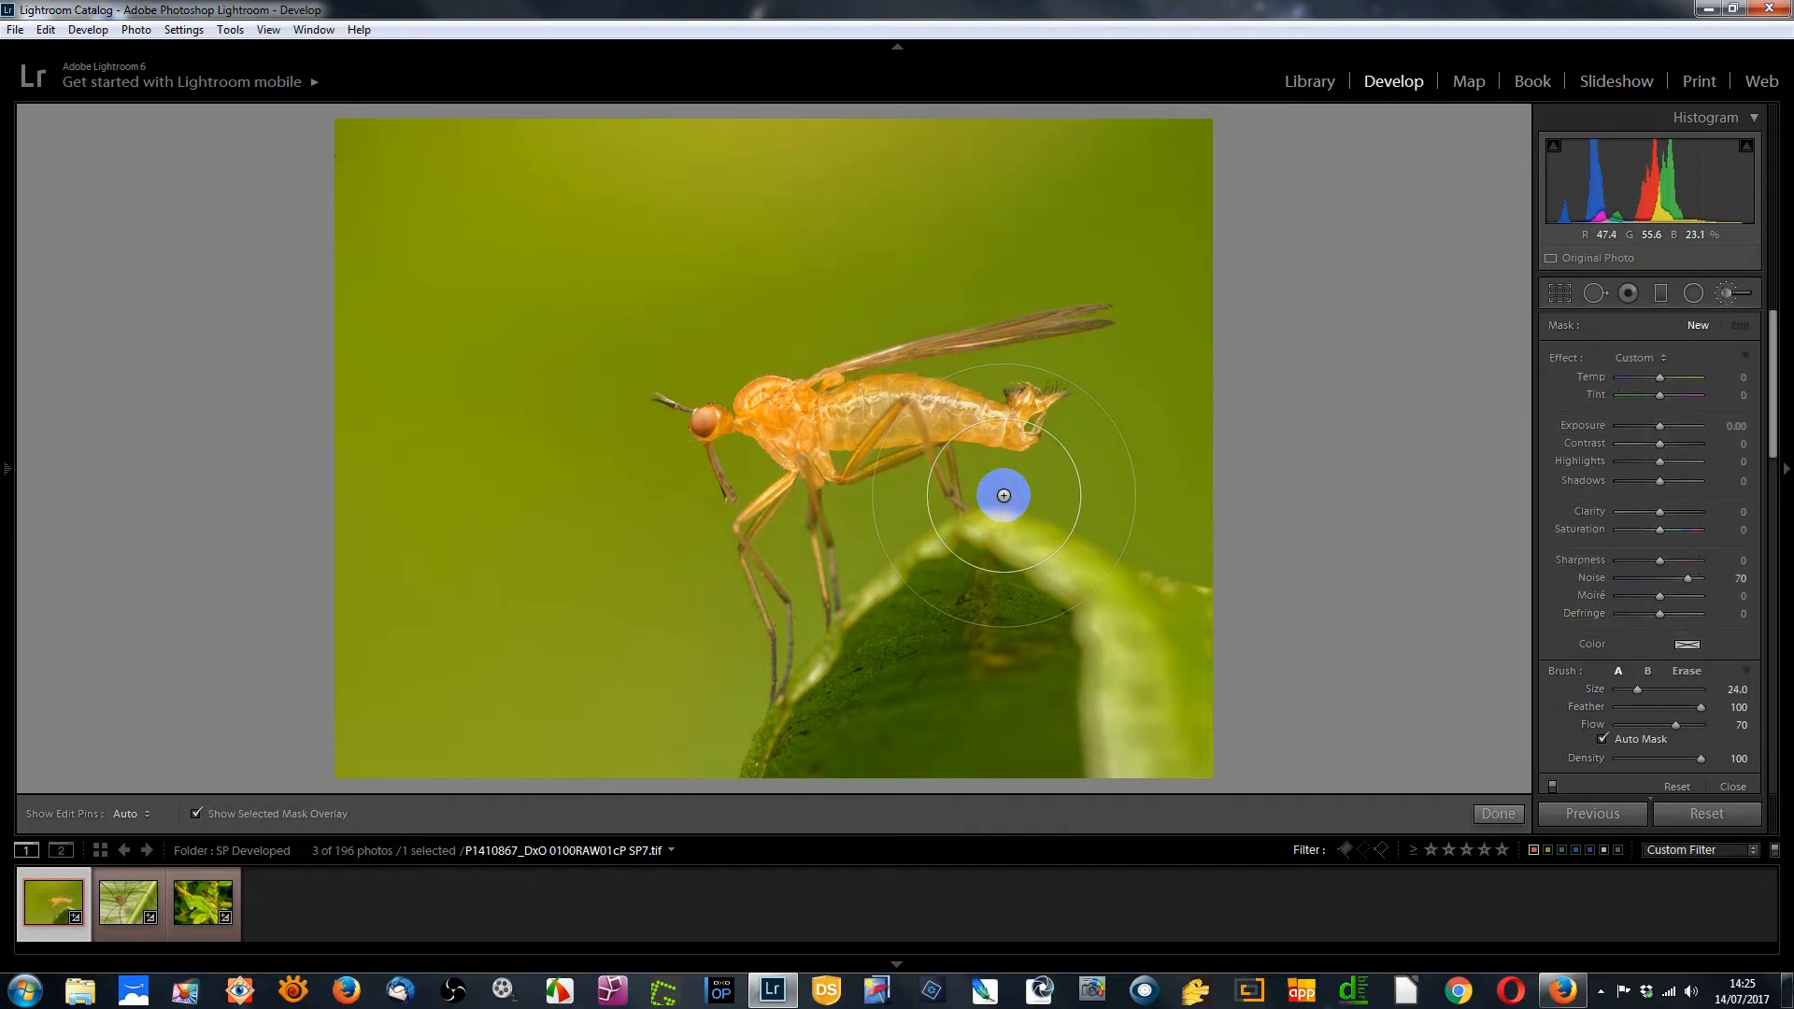
click(1733, 787)
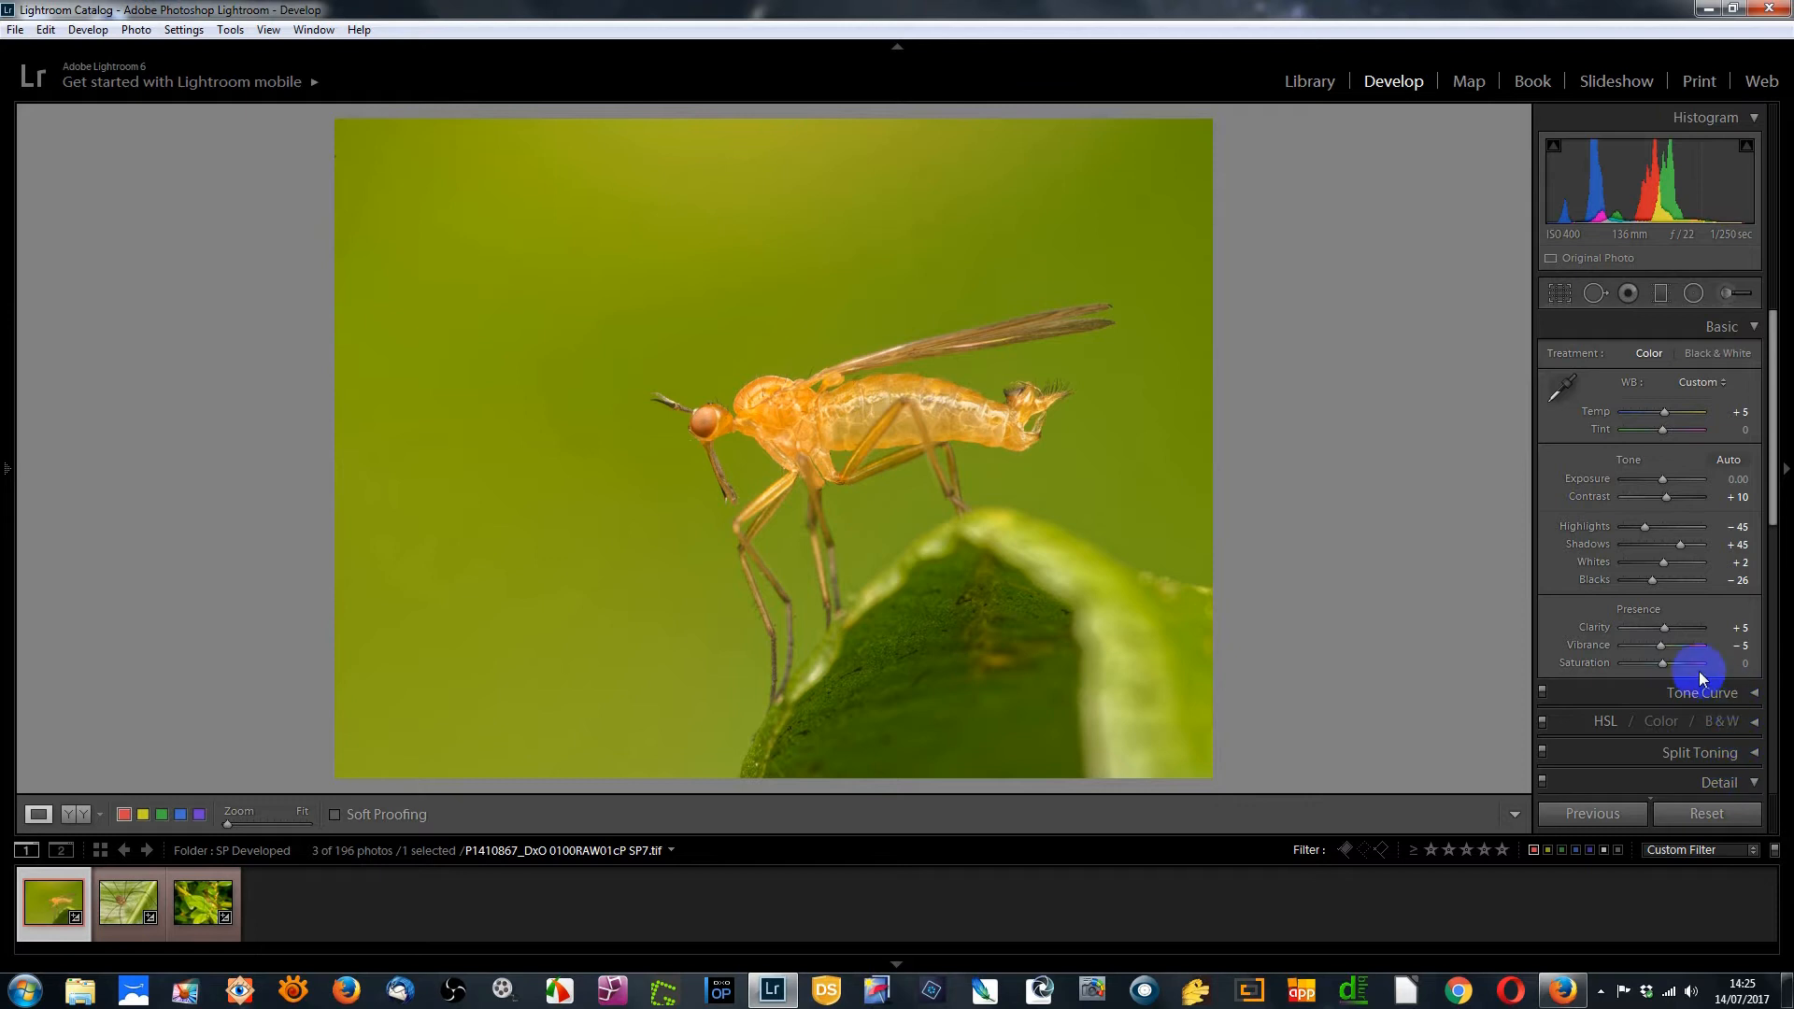
Set the Detail panel's Luminance noise reduction to 82
scroll(1681, 671, down, 4)
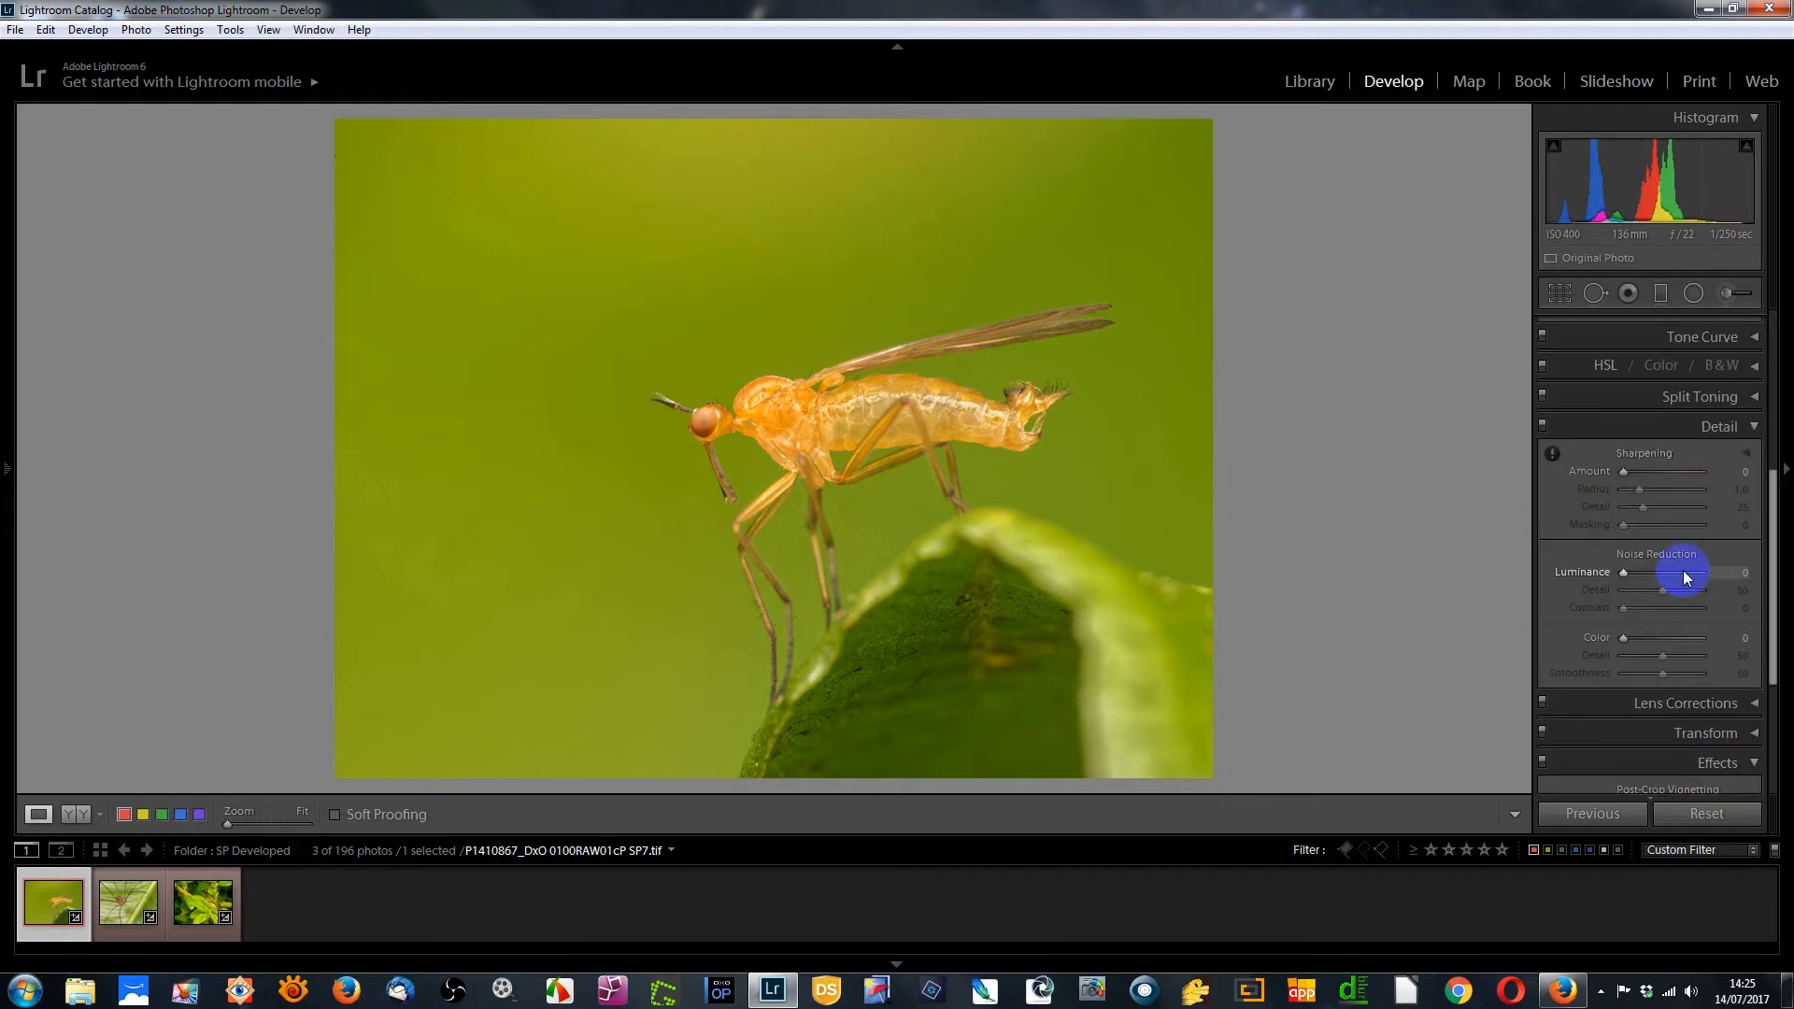
click(1687, 573)
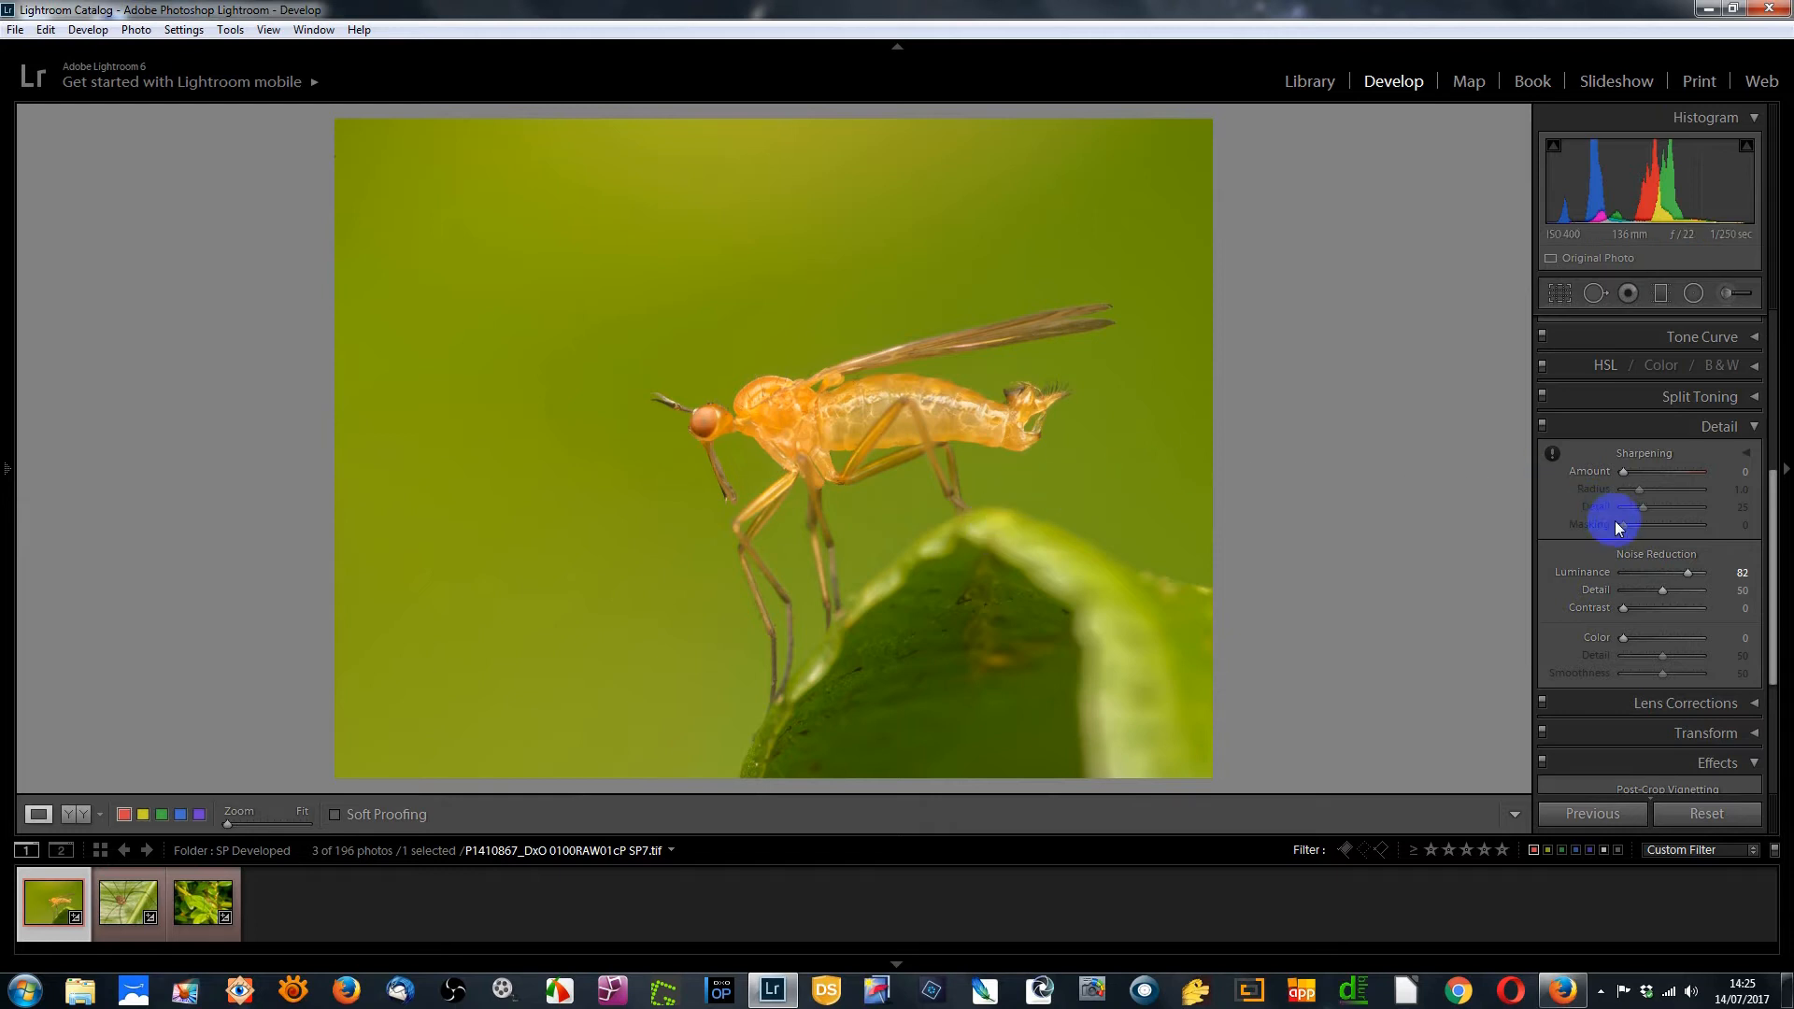
Paint an Adjustment Brush mask with Noise at -100 over the insect, with Auto Mask turned off
scroll(1615, 520, up, 5)
click(1727, 295)
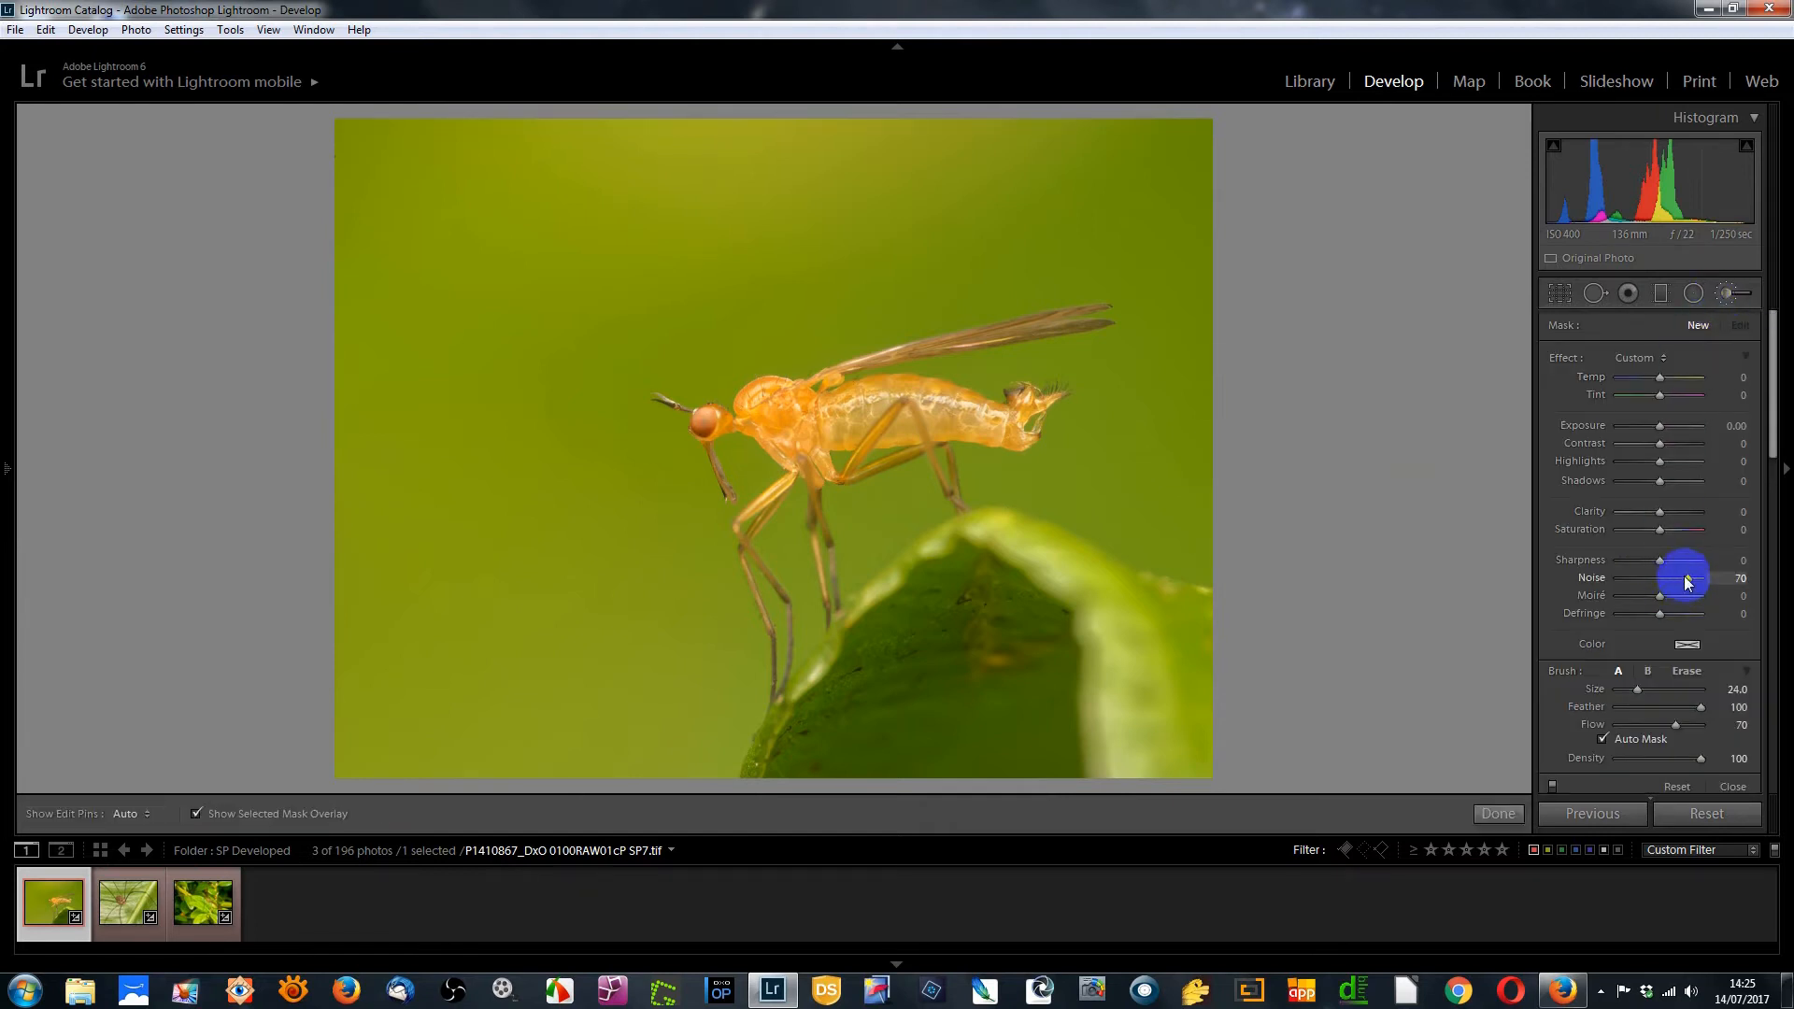
drag(1691, 575, 1462, 587)
click(1052, 425)
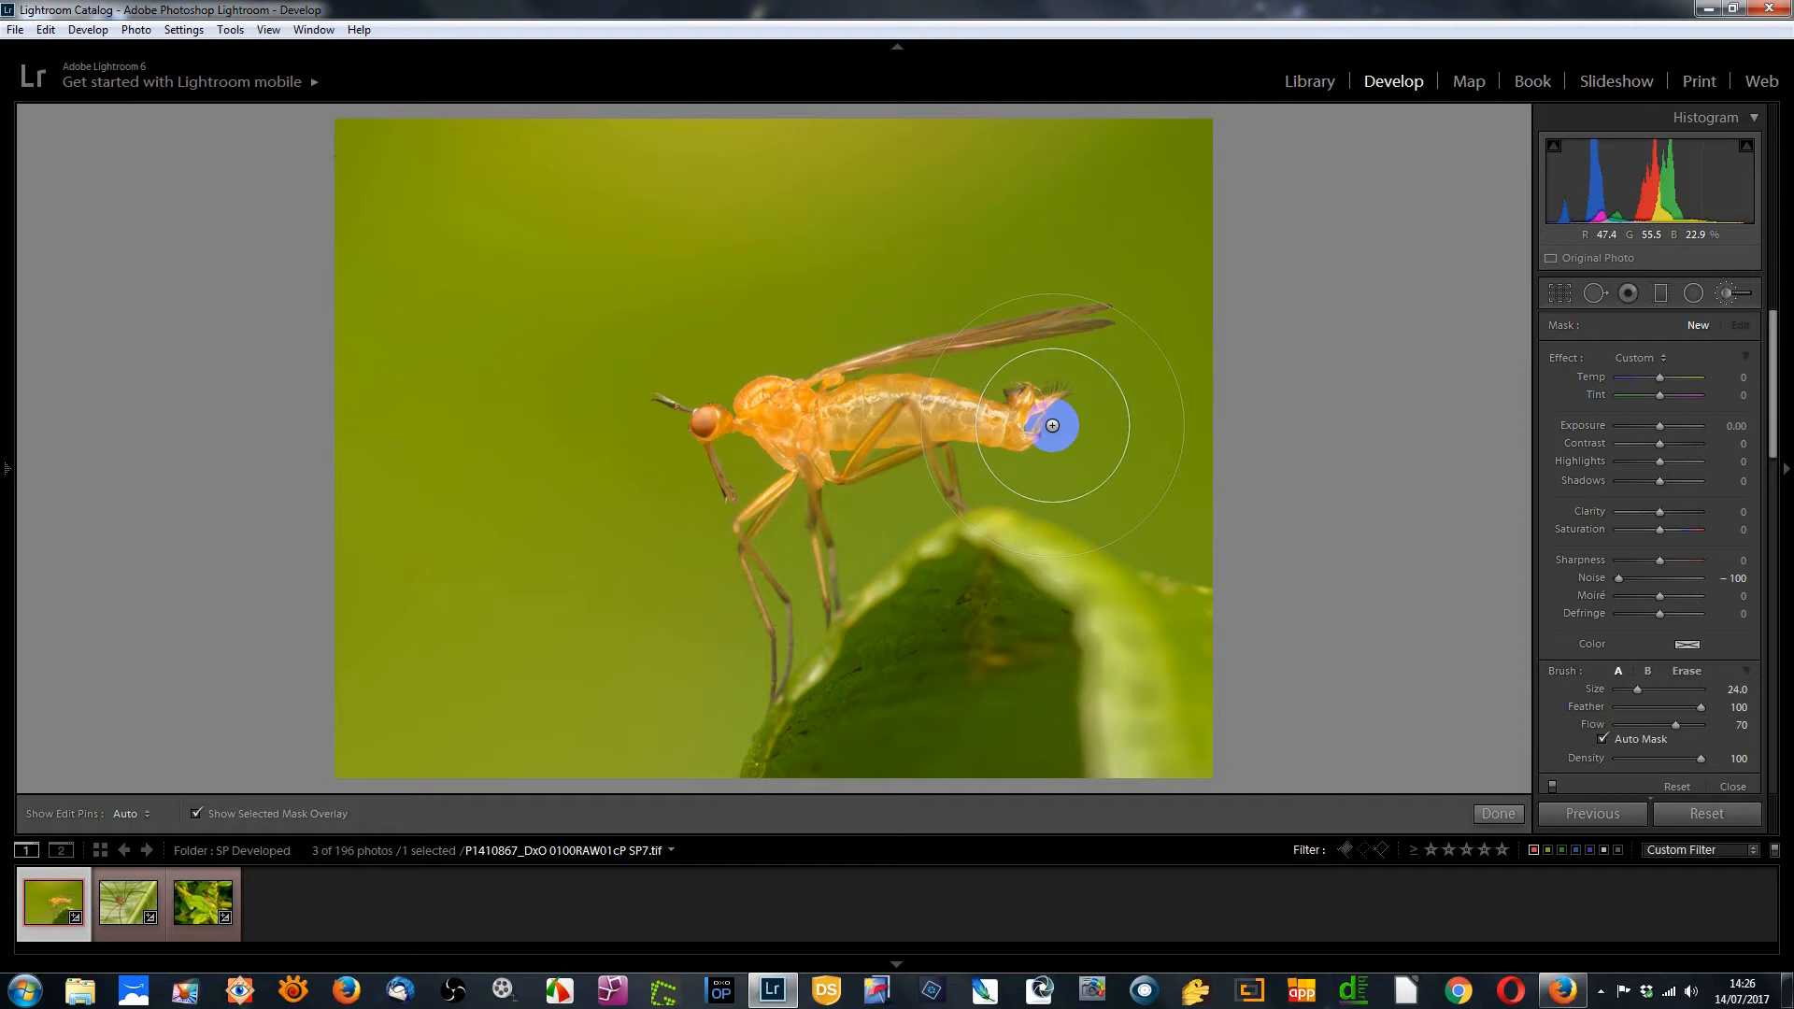
click(1613, 741)
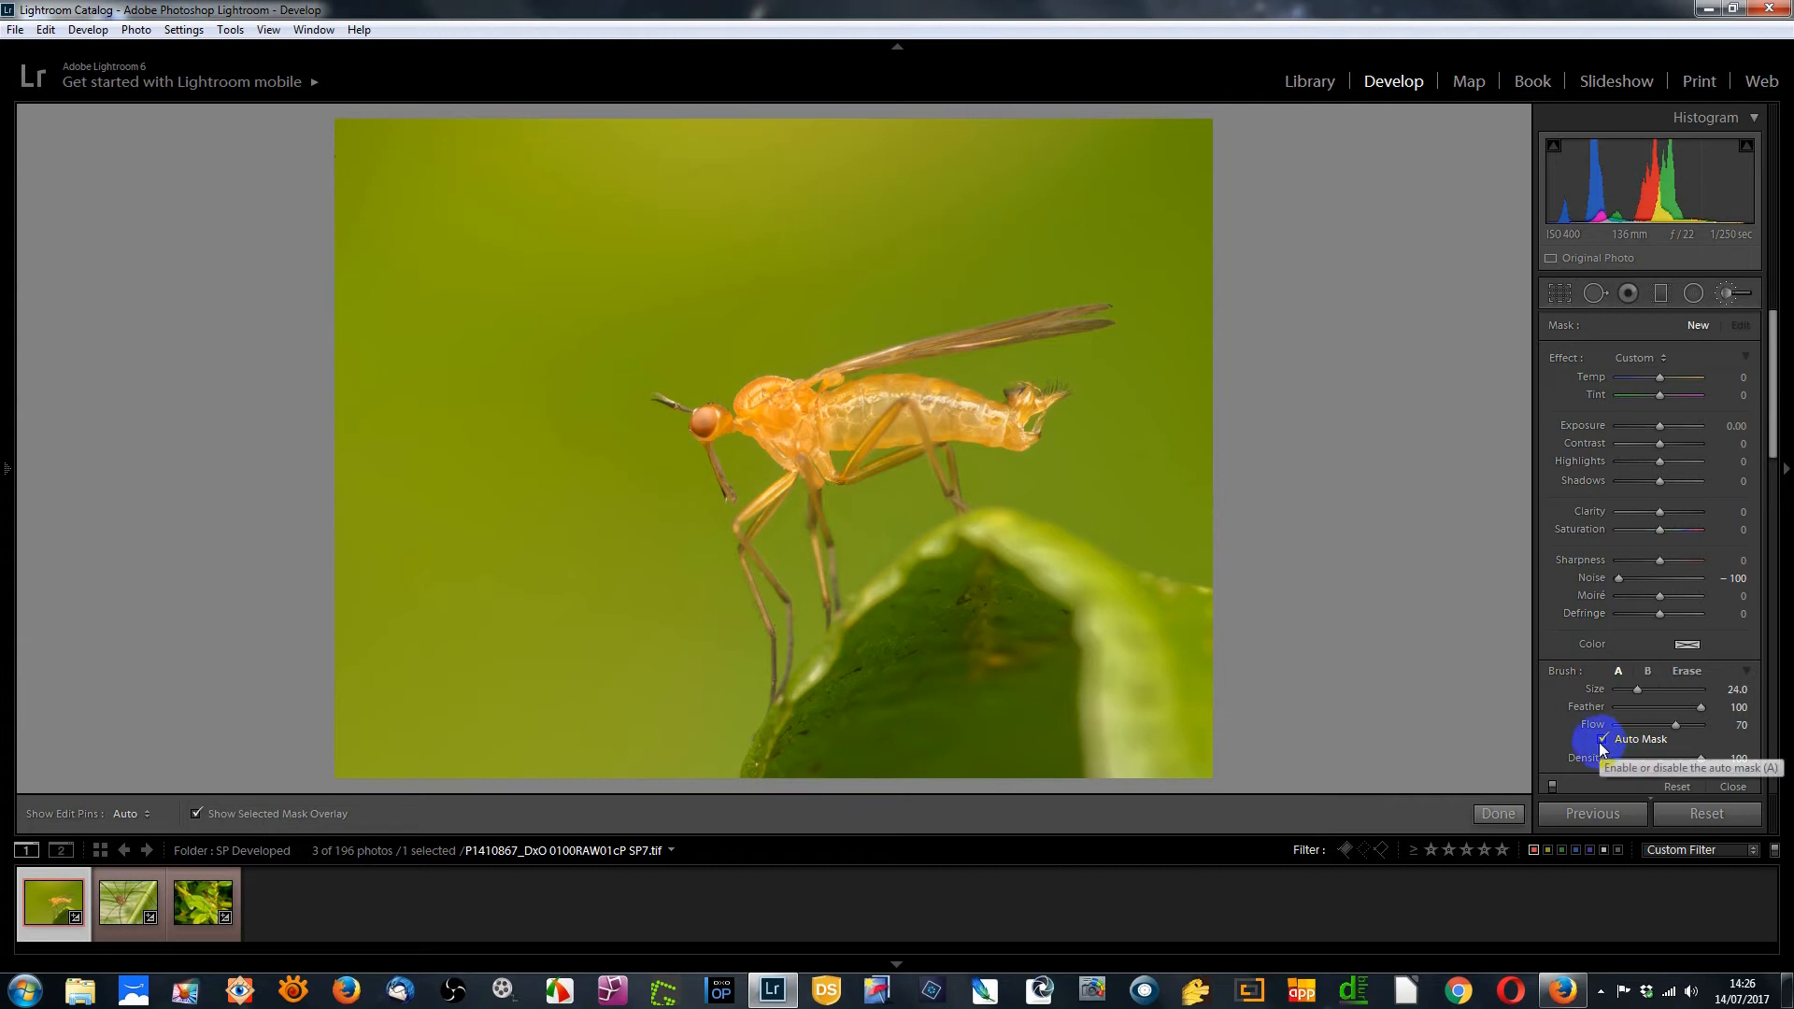
mouse_move(1118, 322)
mouse_down()
mouse_move(601, 421)
mouse_move(1015, 449)
mouse_move(698, 540)
mouse_move(786, 630)
mouse_move(797, 558)
mouse_move(832, 511)
mouse_move(1015, 503)
mouse_up()
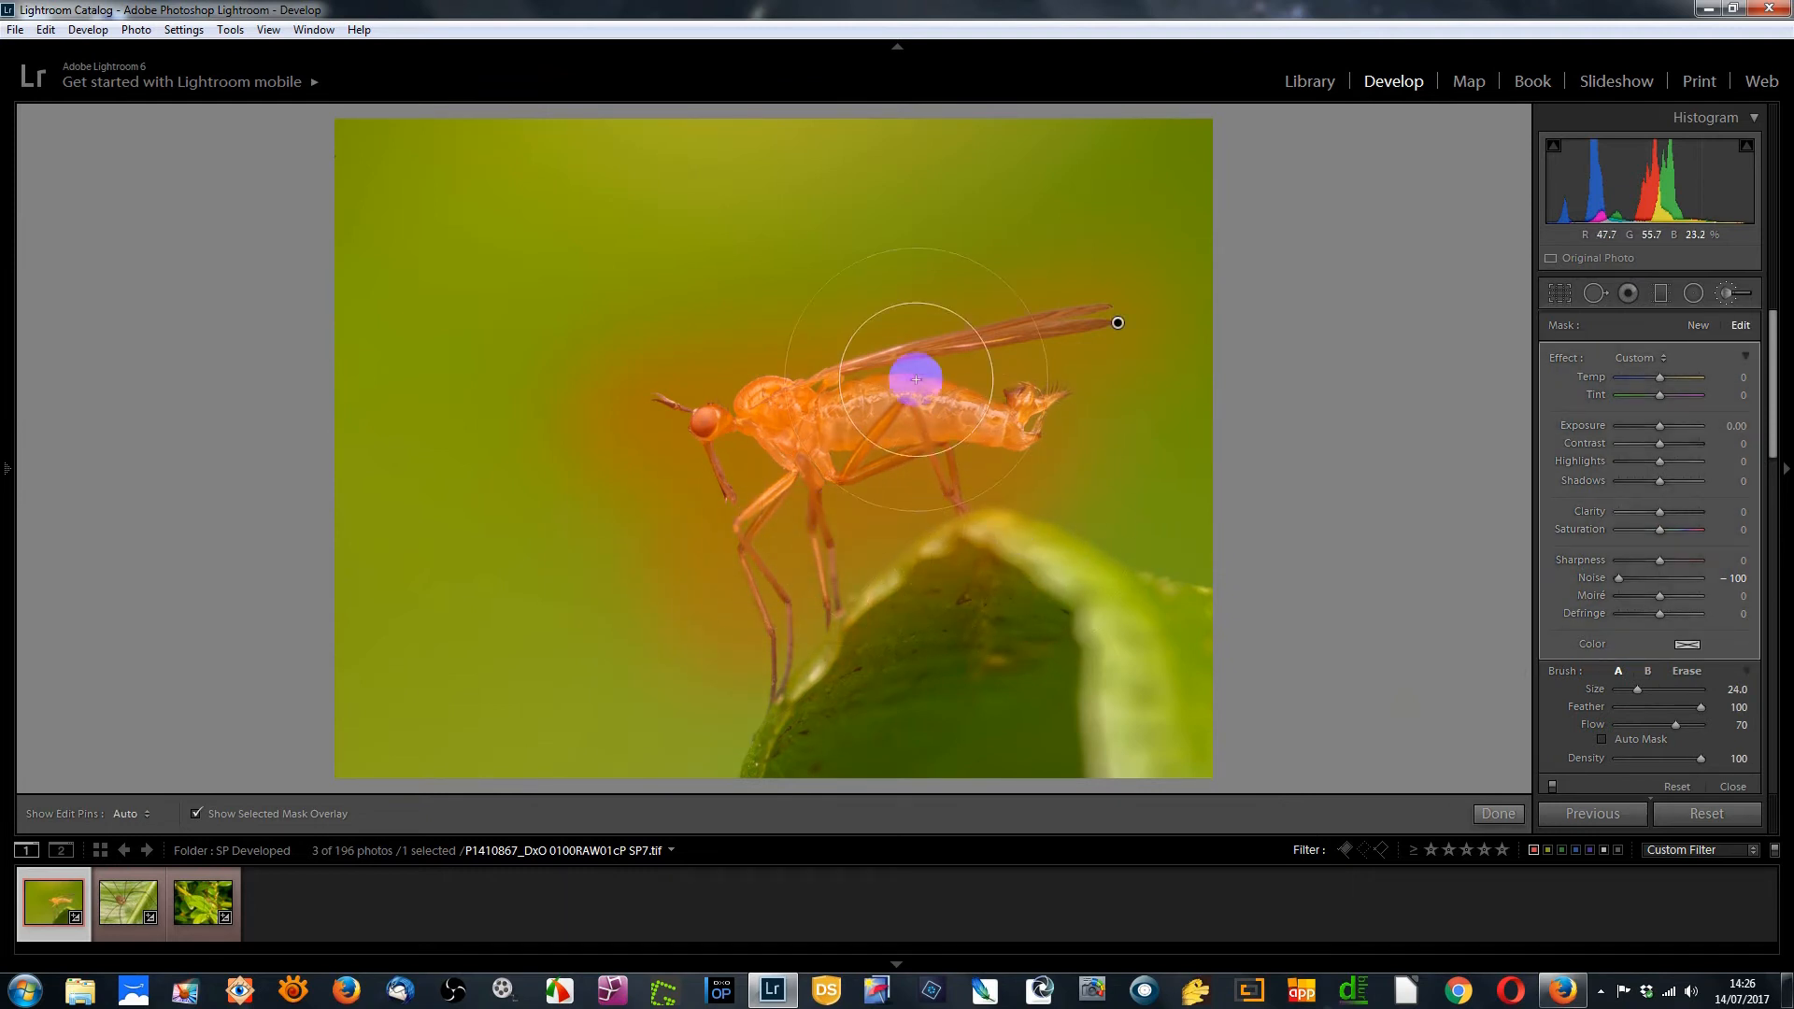
Erase the brush mask from the background around the insect's body
key(h)
key(h)
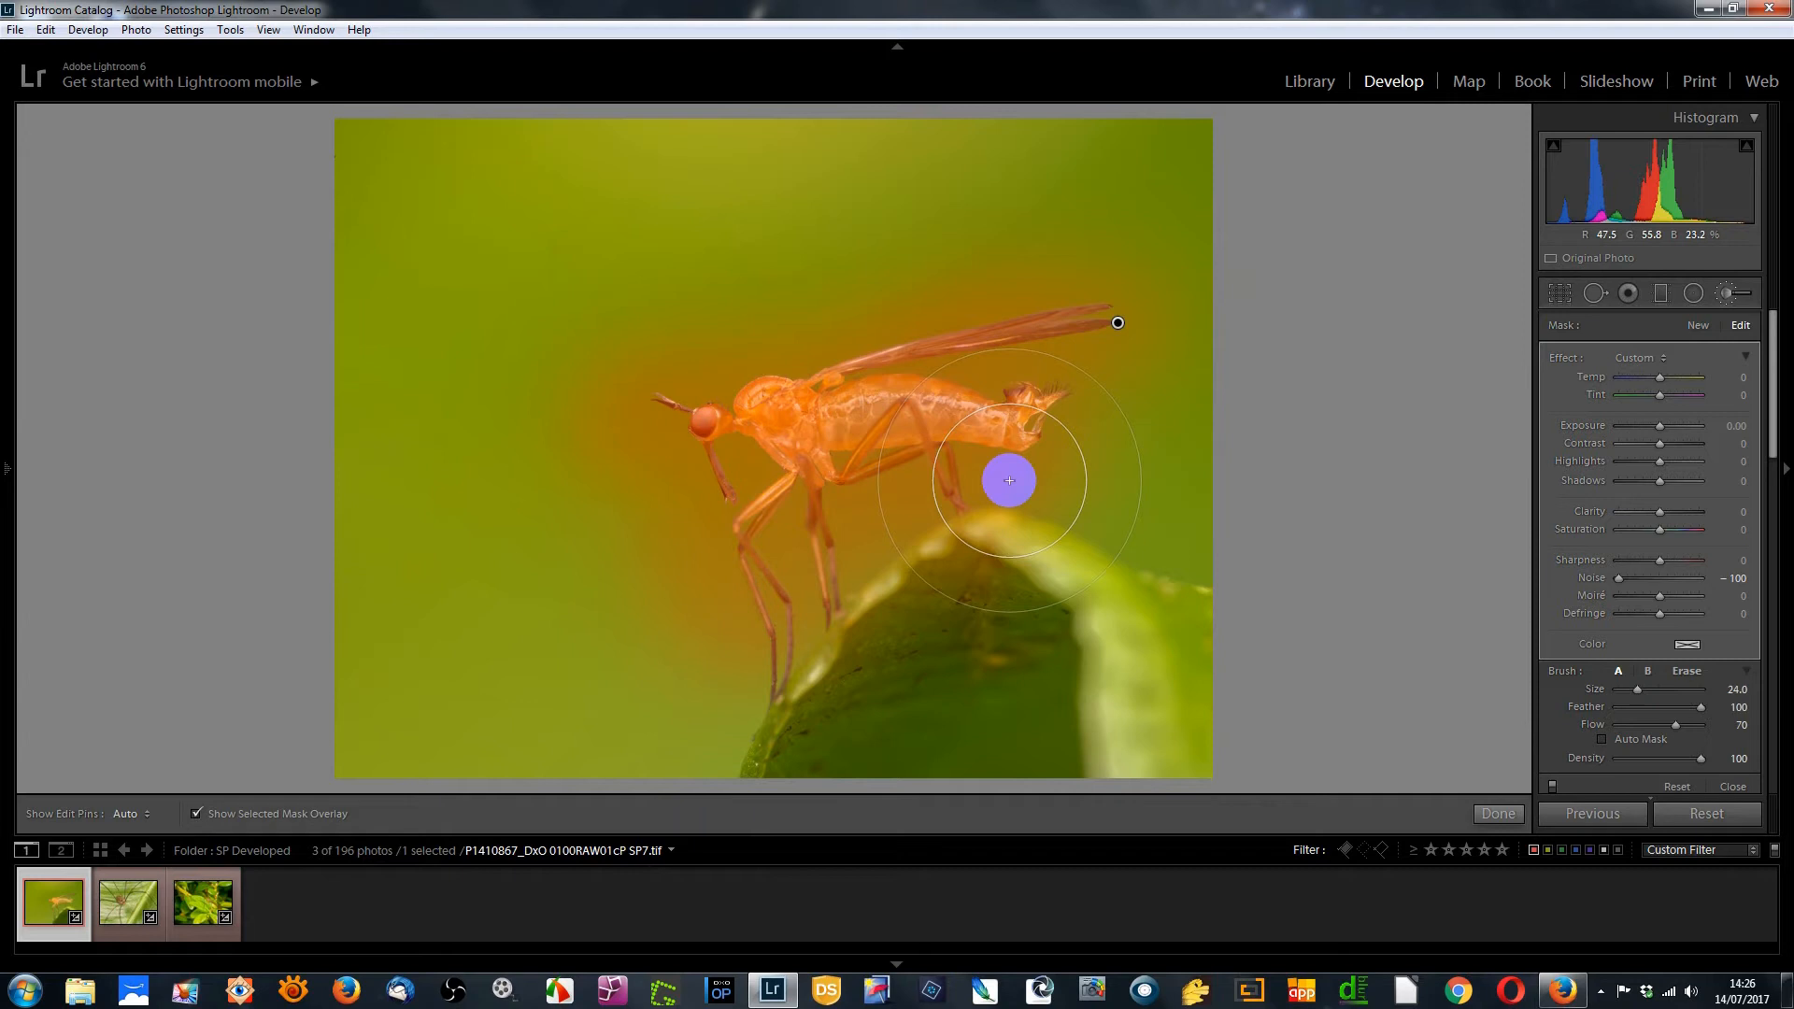
key(alt)
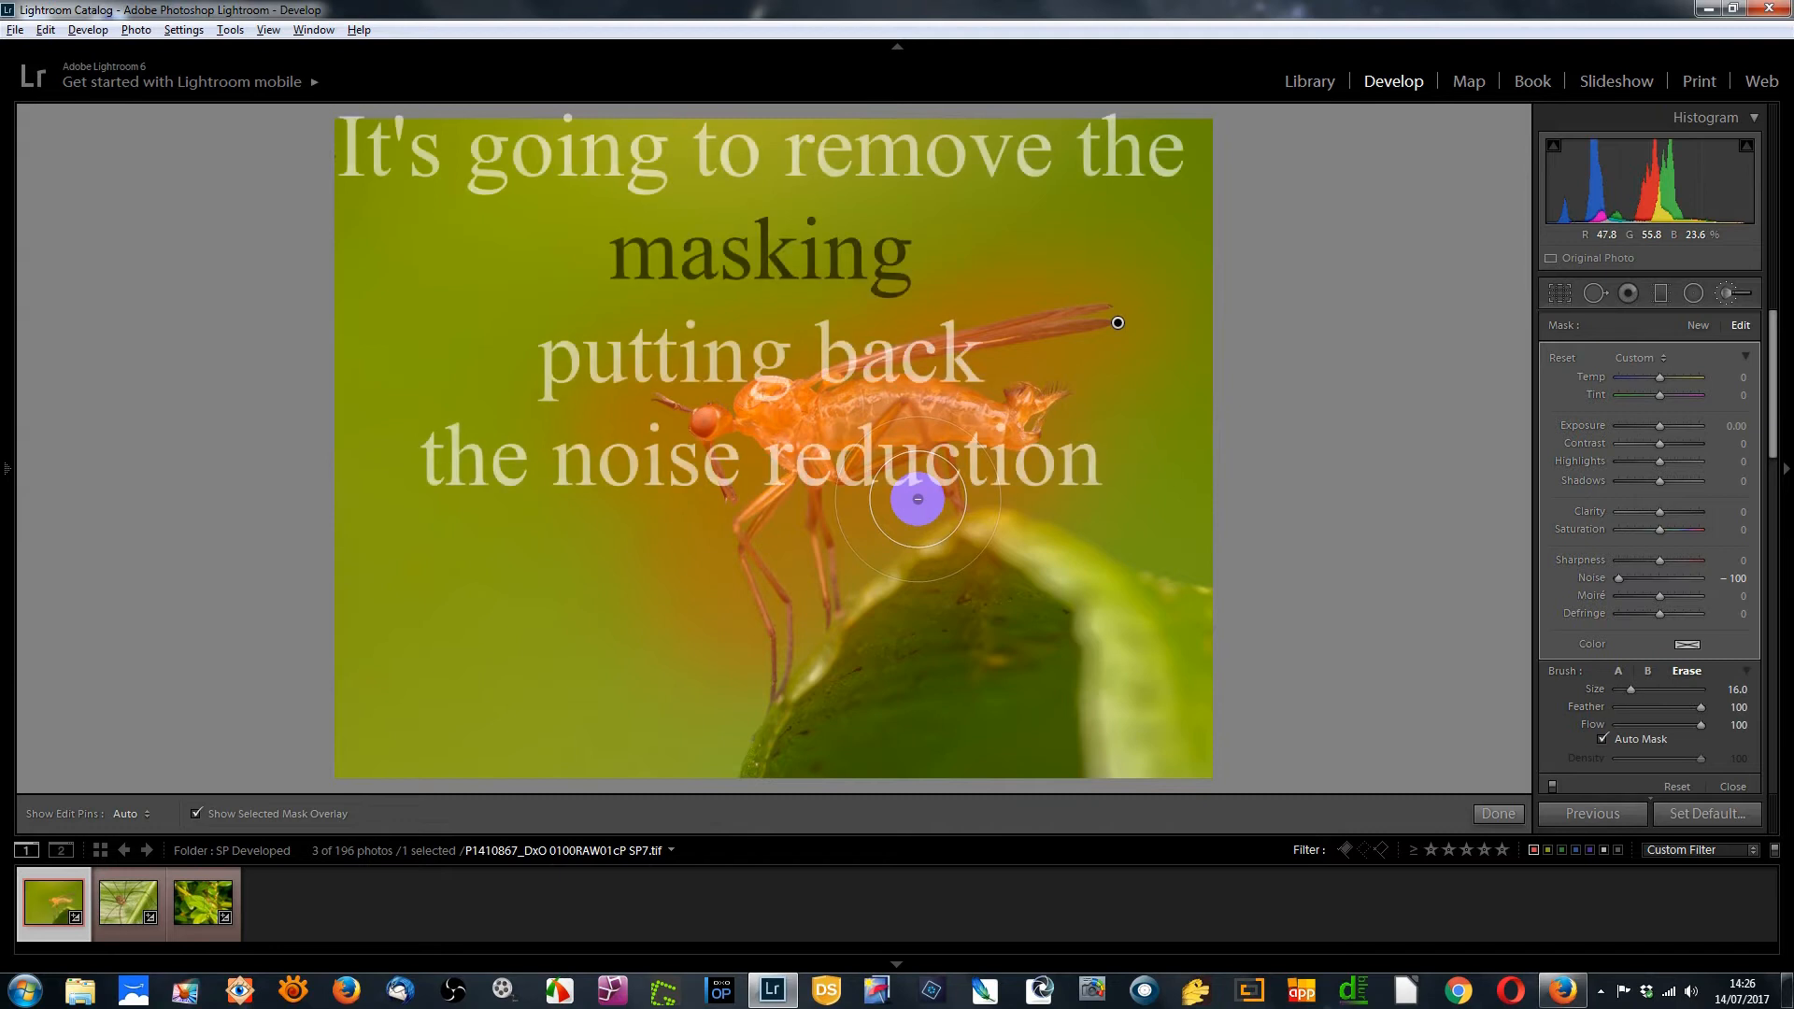
mouse_move(914, 498)
mouse_down()
mouse_move(797, 592)
mouse_move(805, 621)
mouse_move(705, 548)
mouse_move(685, 441)
mouse_move(603, 402)
mouse_move(910, 300)
mouse_move(1129, 276)
mouse_move(1109, 380)
mouse_move(1041, 361)
mouse_up()
key(h)
key(h)
key(h)
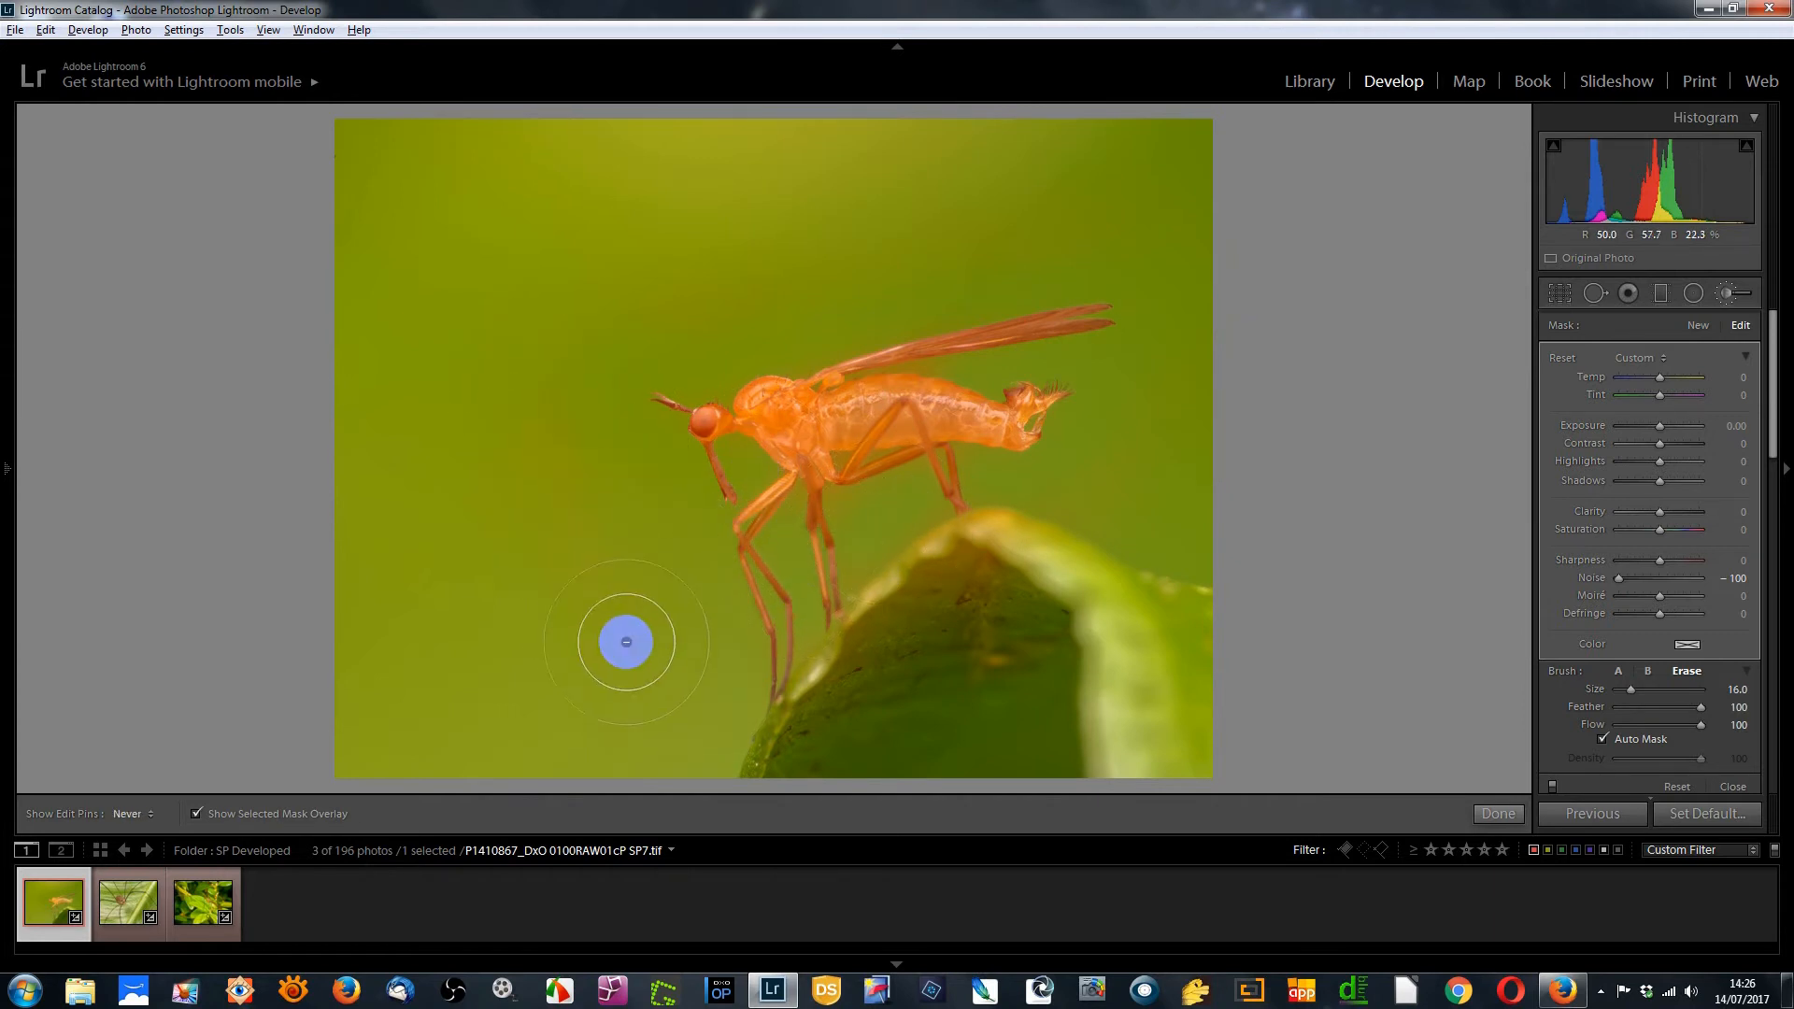
Erase the remaining mask spill around the insect's legs and the leaf edge
key(h)
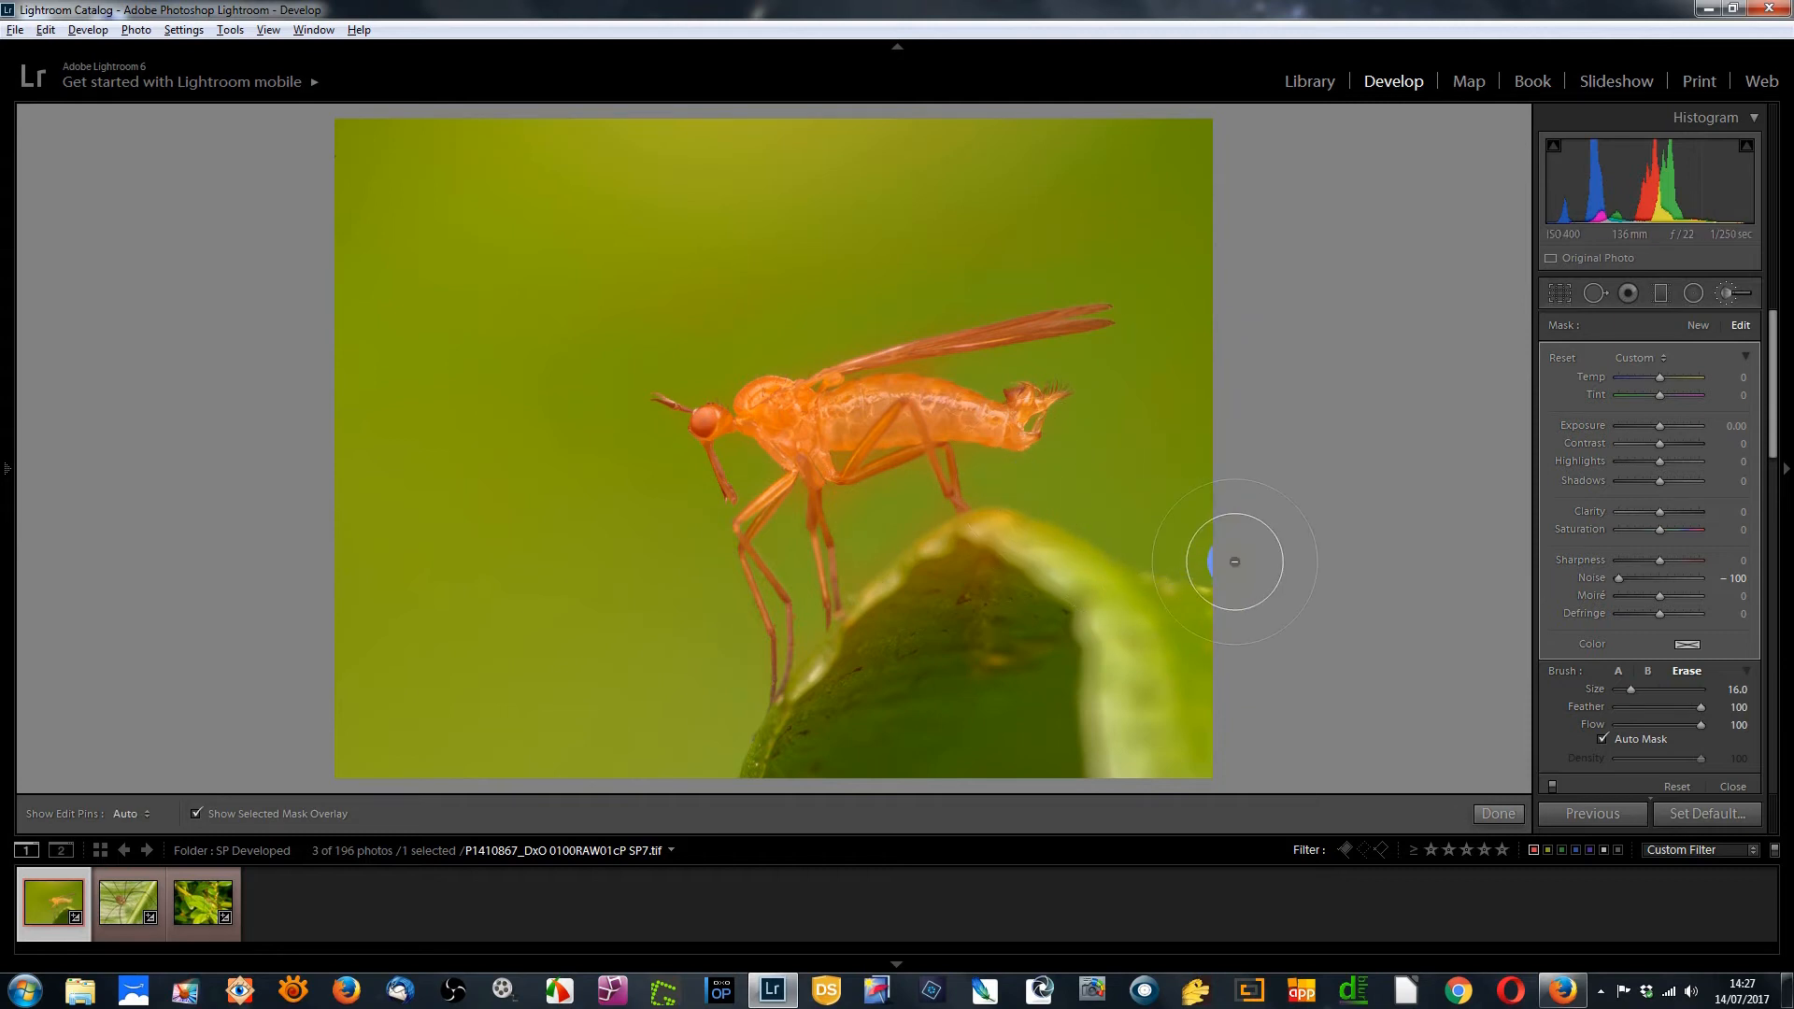
key(h)
key(h)
mouse_move(1180, 514)
mouse_down()
mouse_move(1095, 494)
mouse_move(1122, 451)
mouse_move(1164, 265)
mouse_move(983, 224)
mouse_move(742, 246)
mouse_move(516, 230)
mouse_move(561, 452)
mouse_move(567, 661)
mouse_move(610, 786)
mouse_move(518, 612)
mouse_move(375, 177)
mouse_move(861, 209)
mouse_move(1128, 194)
mouse_up()
mouse_move(1237, 578)
mouse_down()
mouse_move(1047, 512)
mouse_move(1034, 437)
mouse_move(734, 411)
mouse_move(718, 475)
mouse_move(756, 568)
mouse_move(815, 381)
mouse_move(1132, 329)
mouse_move(912, 431)
mouse_move(756, 433)
mouse_move(768, 599)
mouse_up()
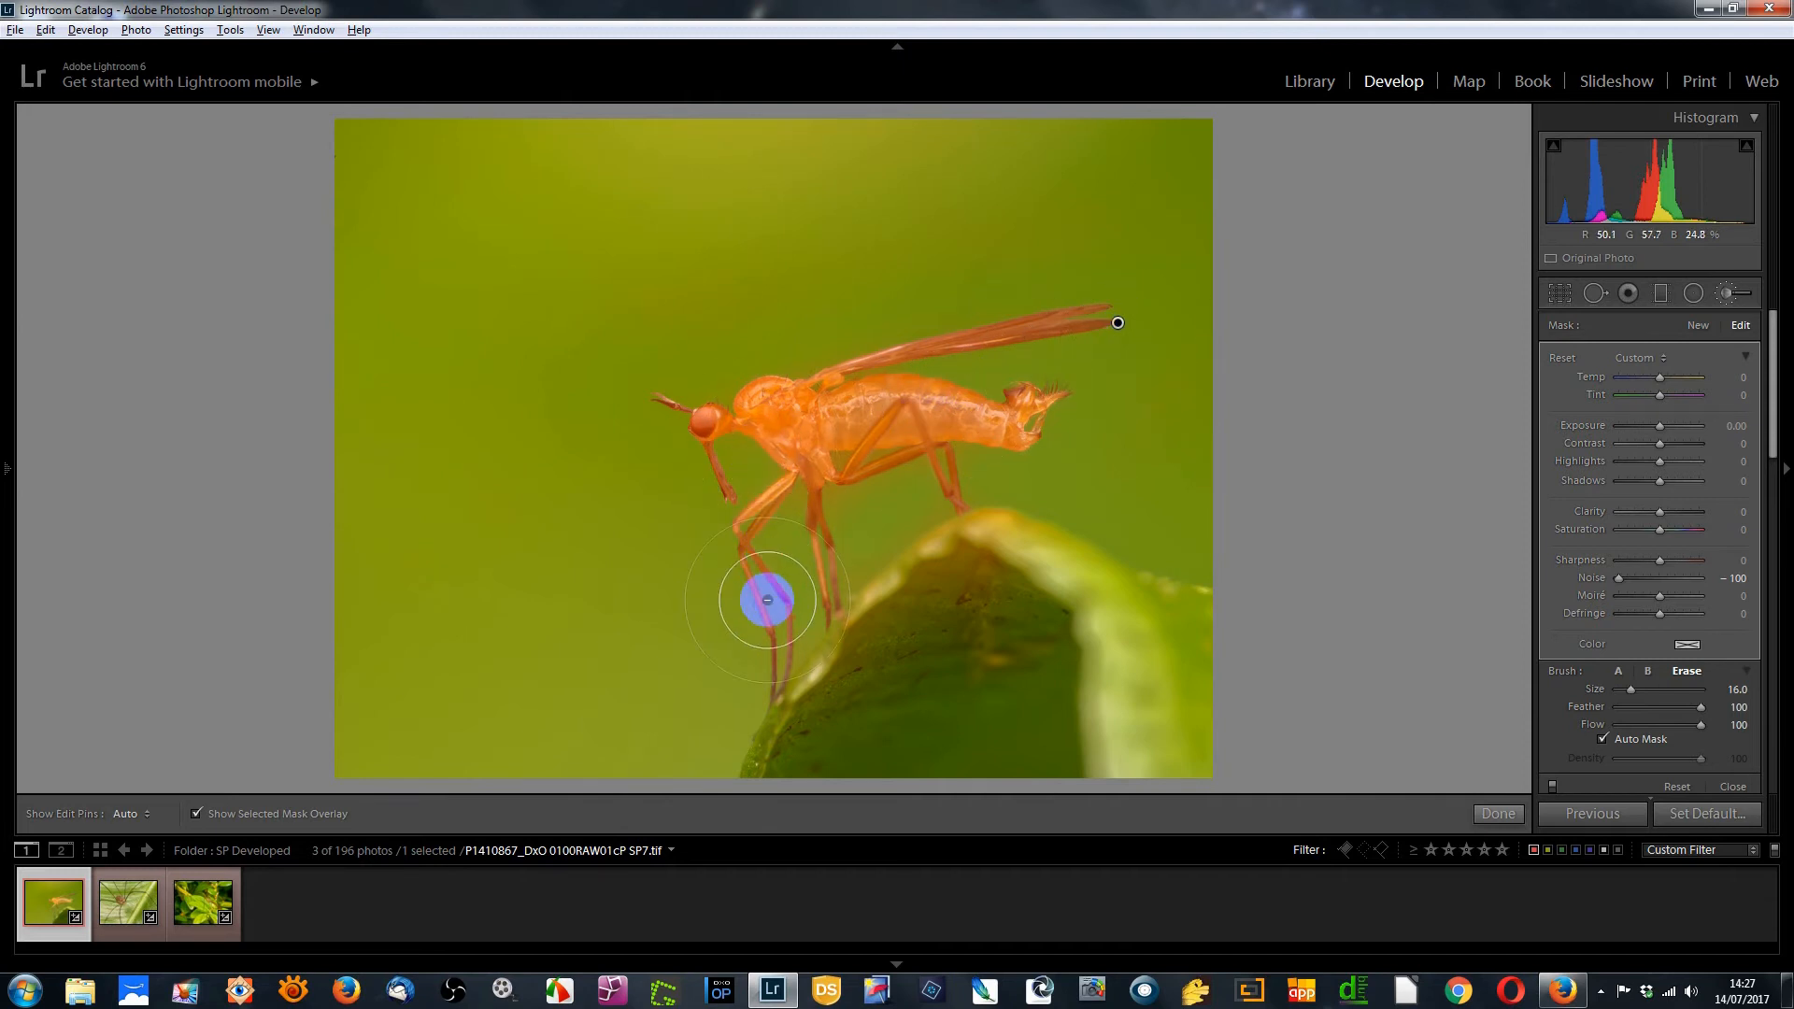
drag(767, 599, 768, 606)
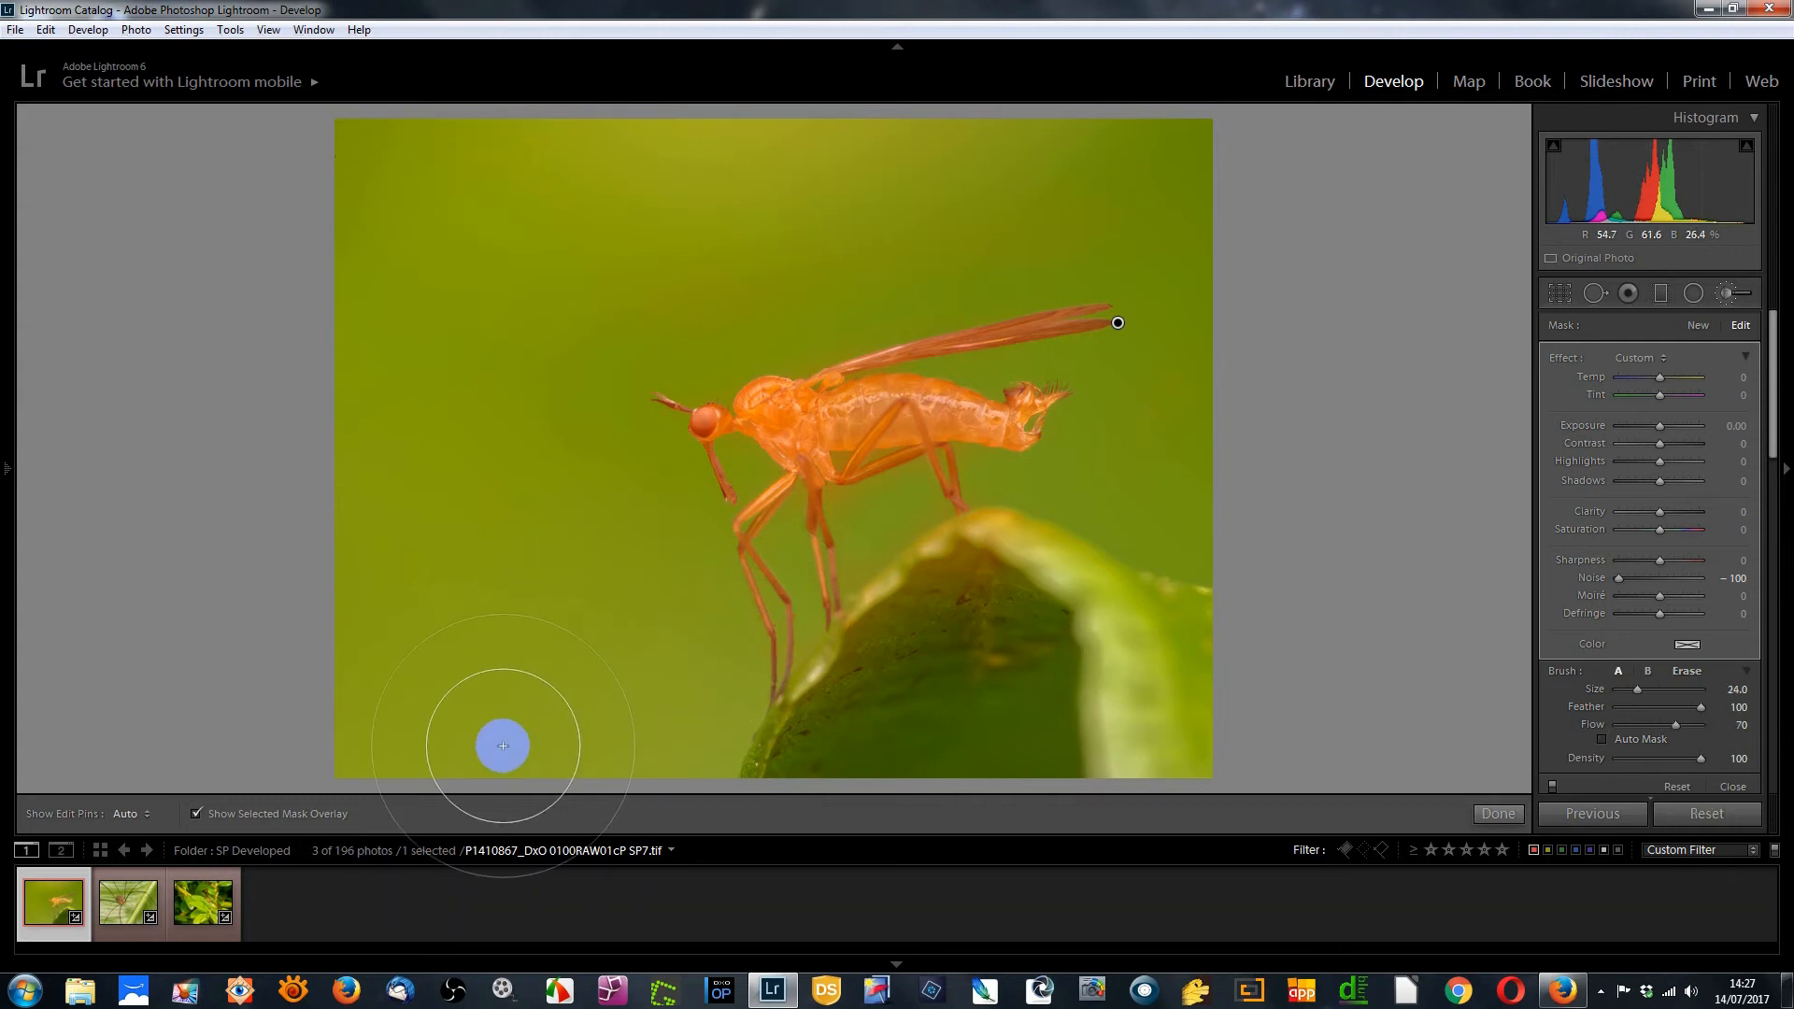
Switch to the harvestman photo and set its Luminance noise reduction to 75
click(124, 909)
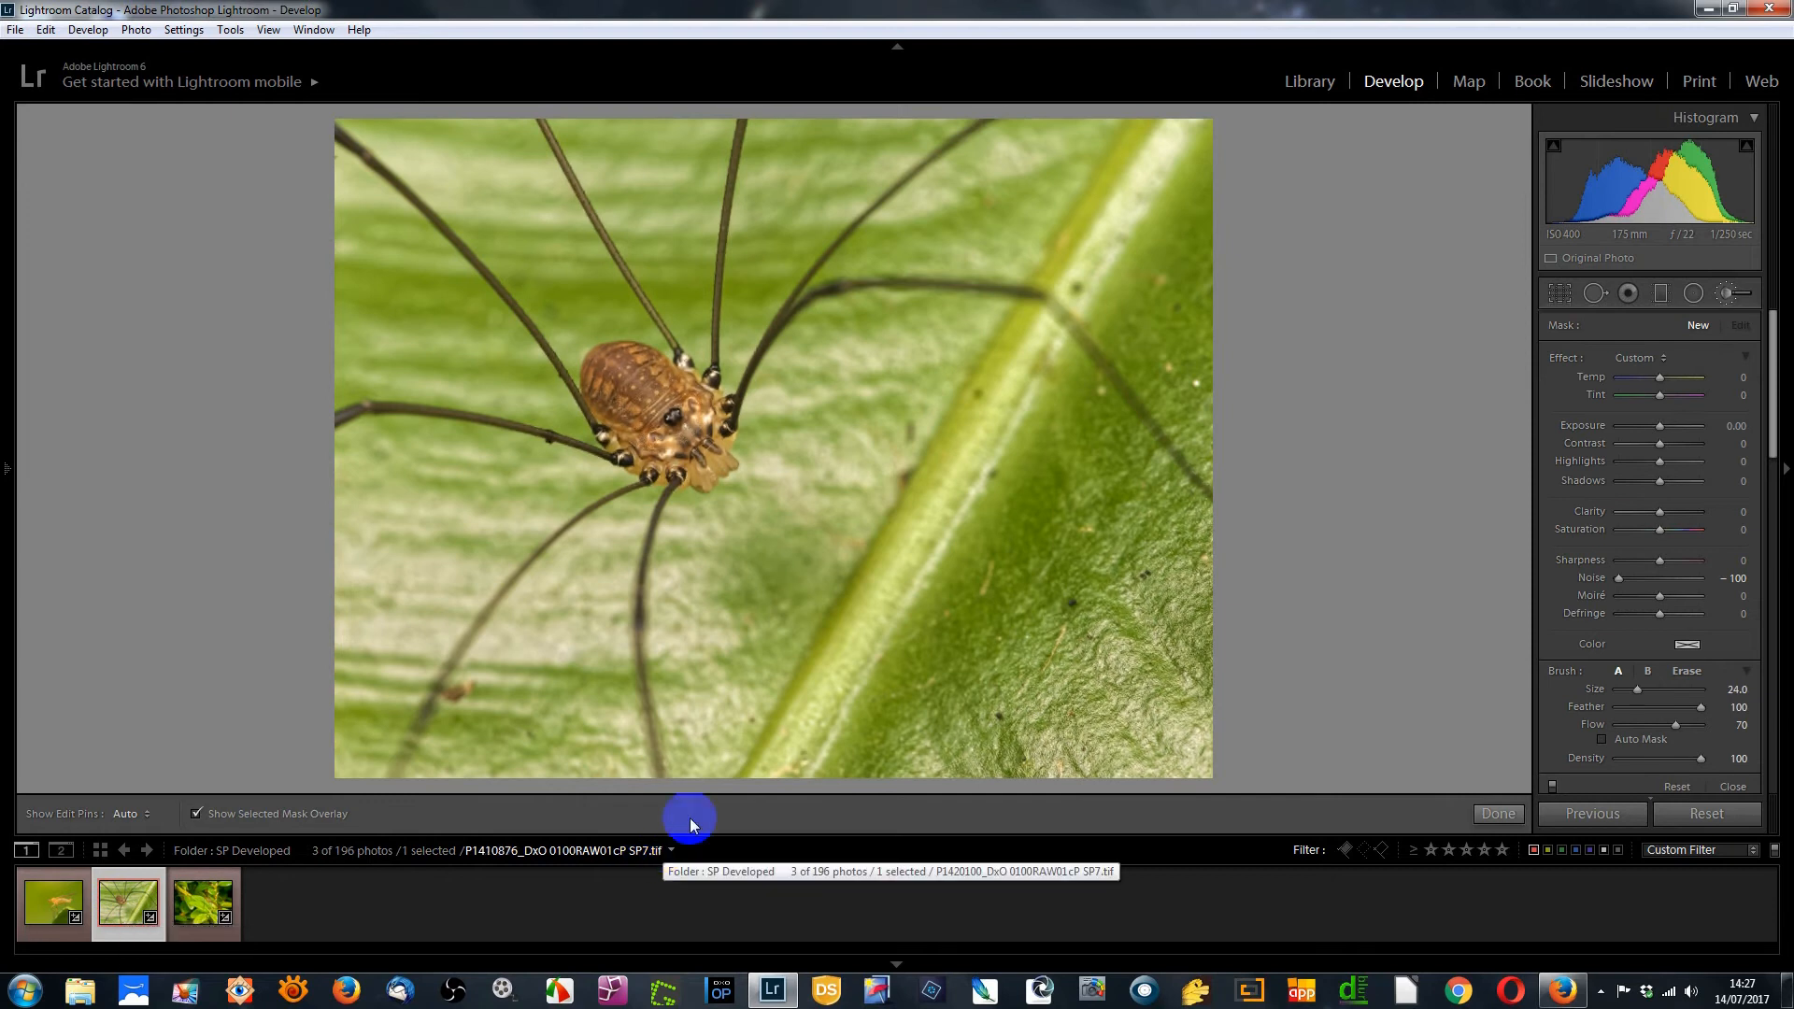
click(1734, 786)
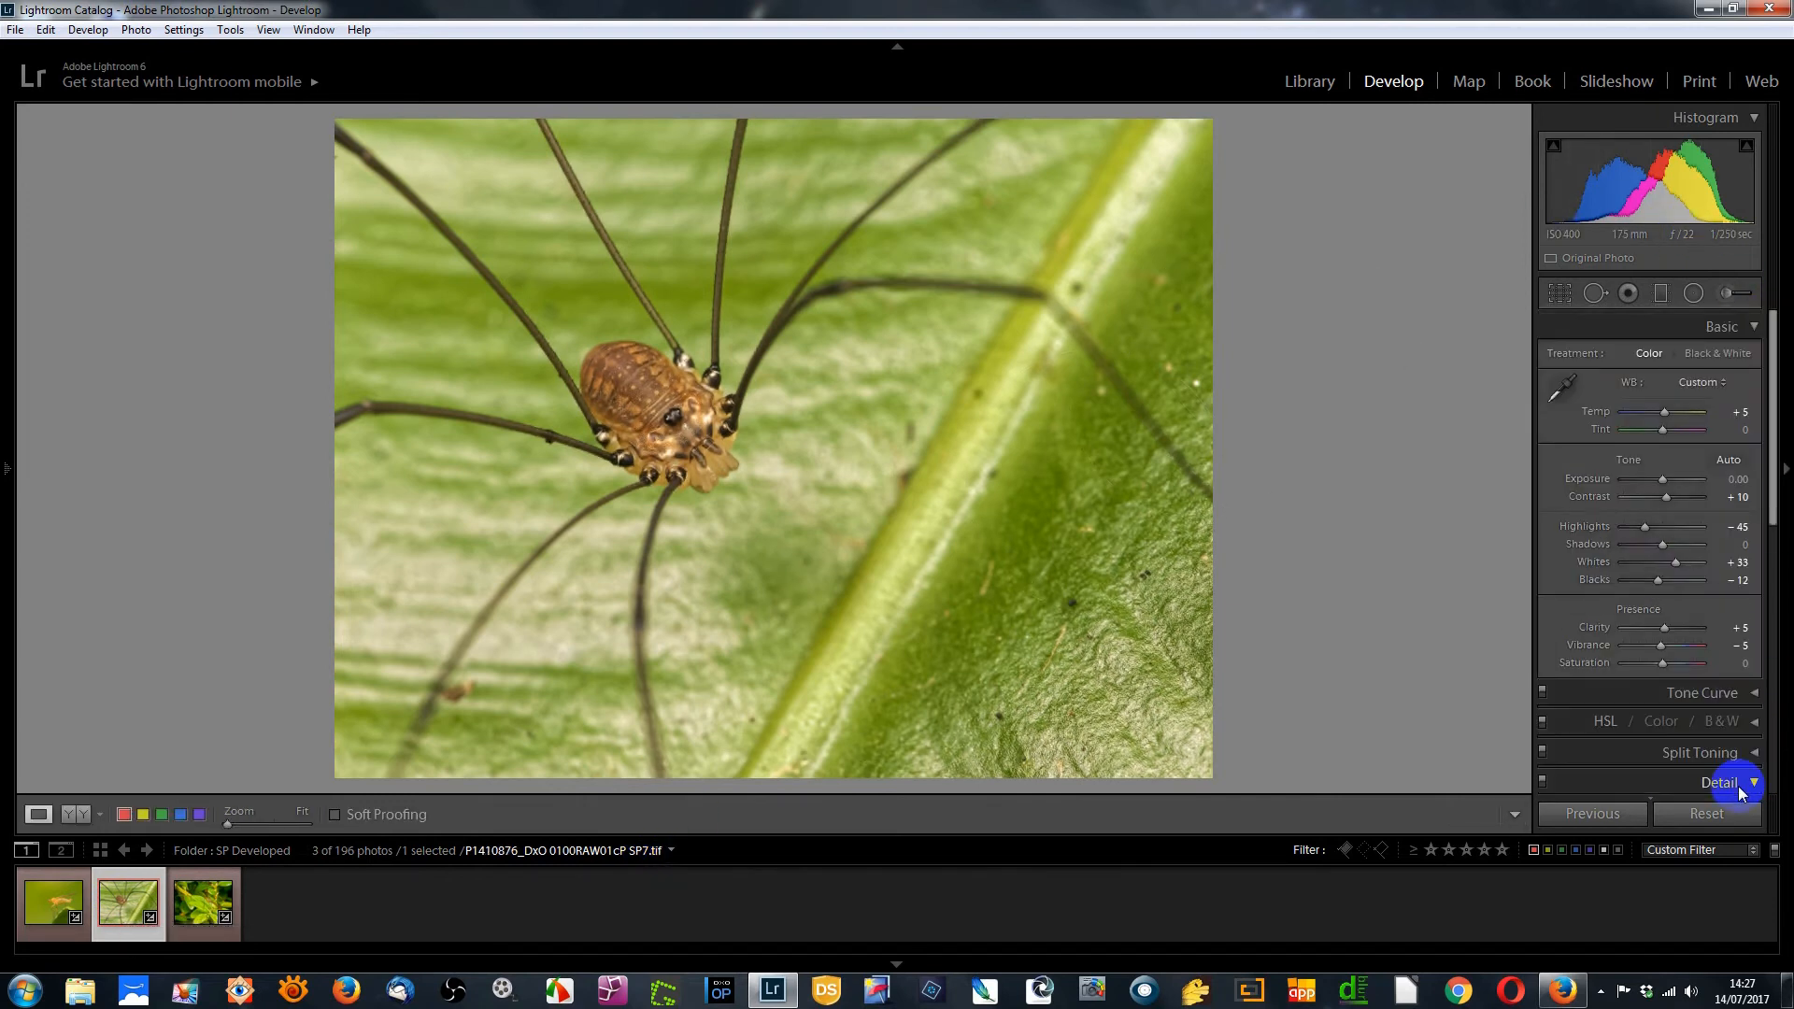
scroll(1680, 711, down, 5)
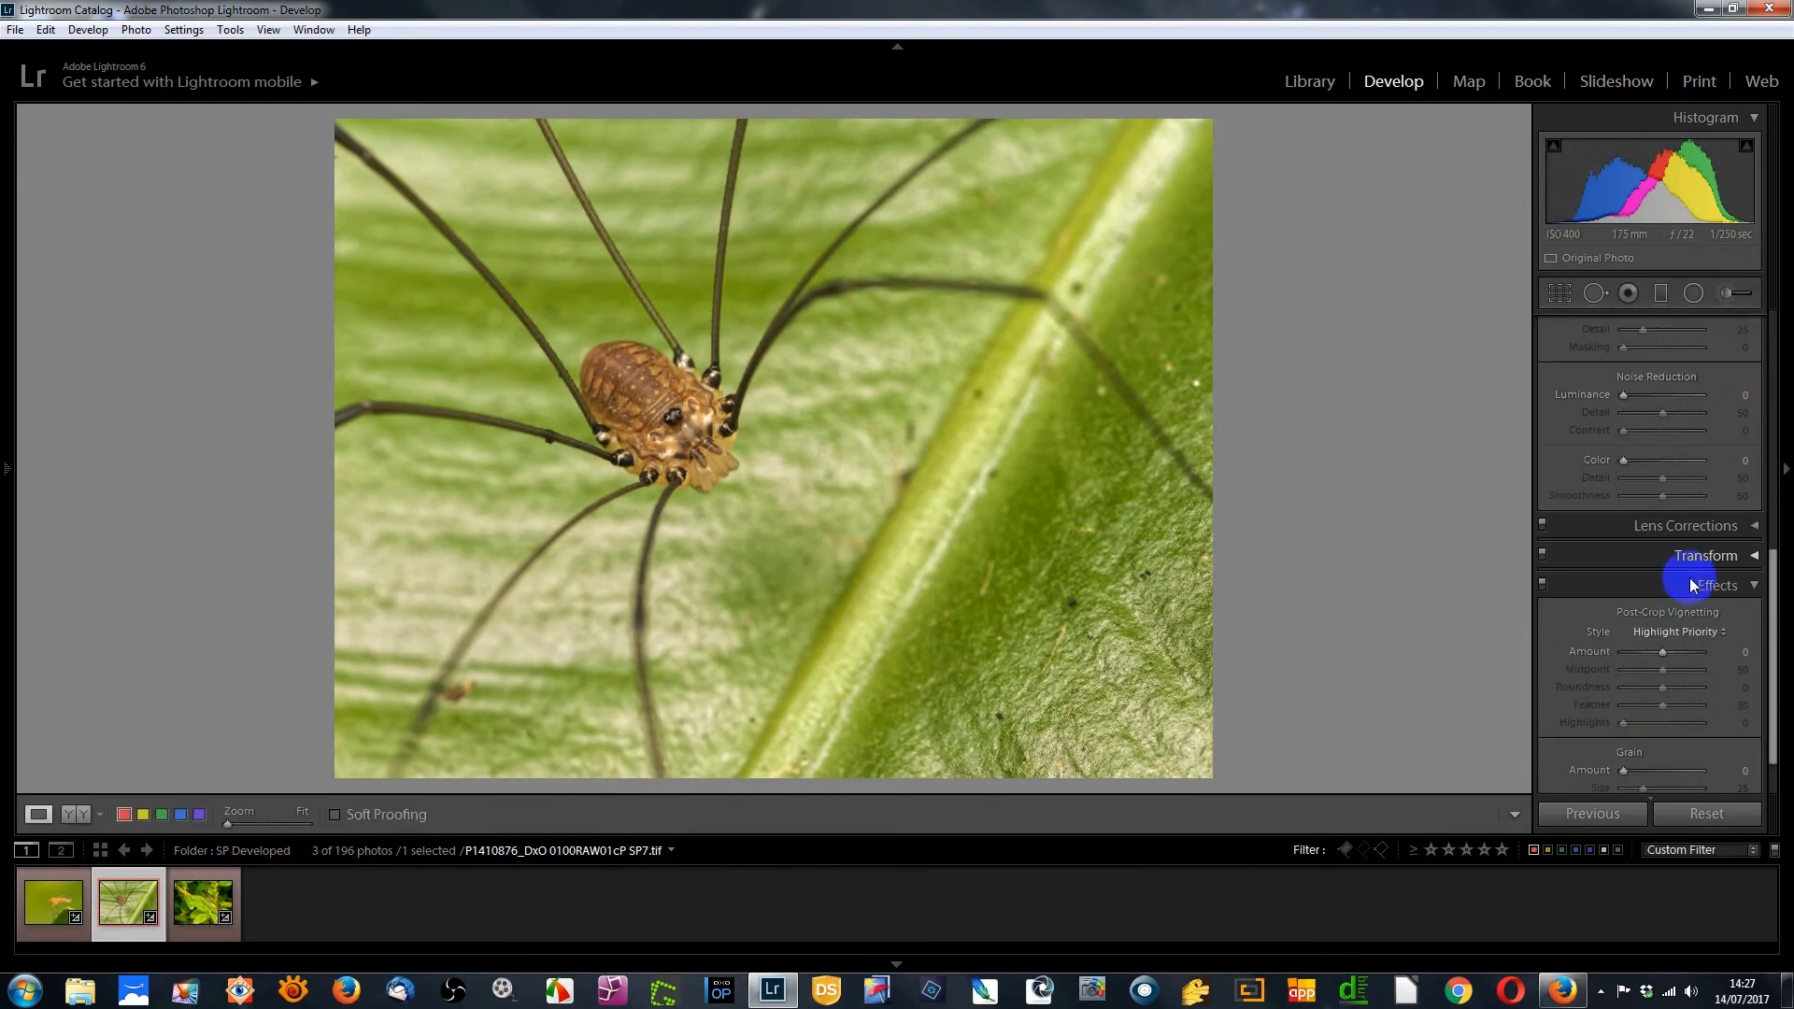
drag(1677, 402, 1687, 398)
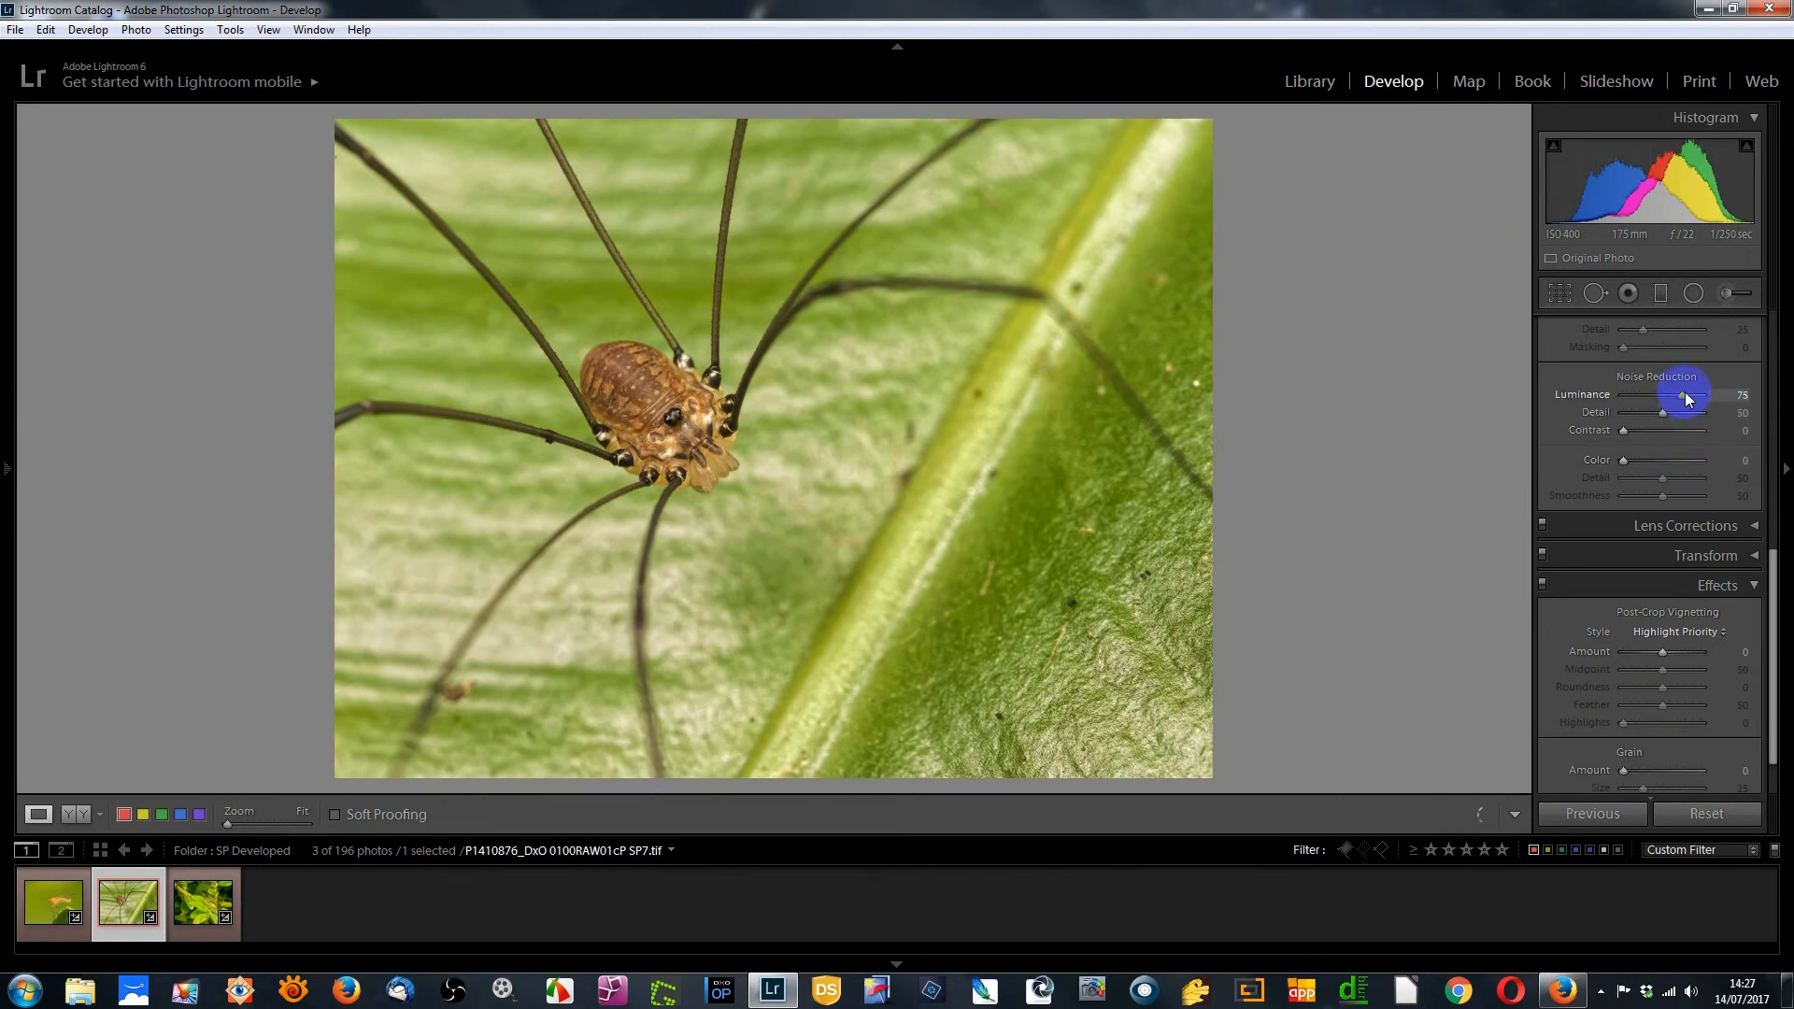
scroll(1654, 357, up, 6)
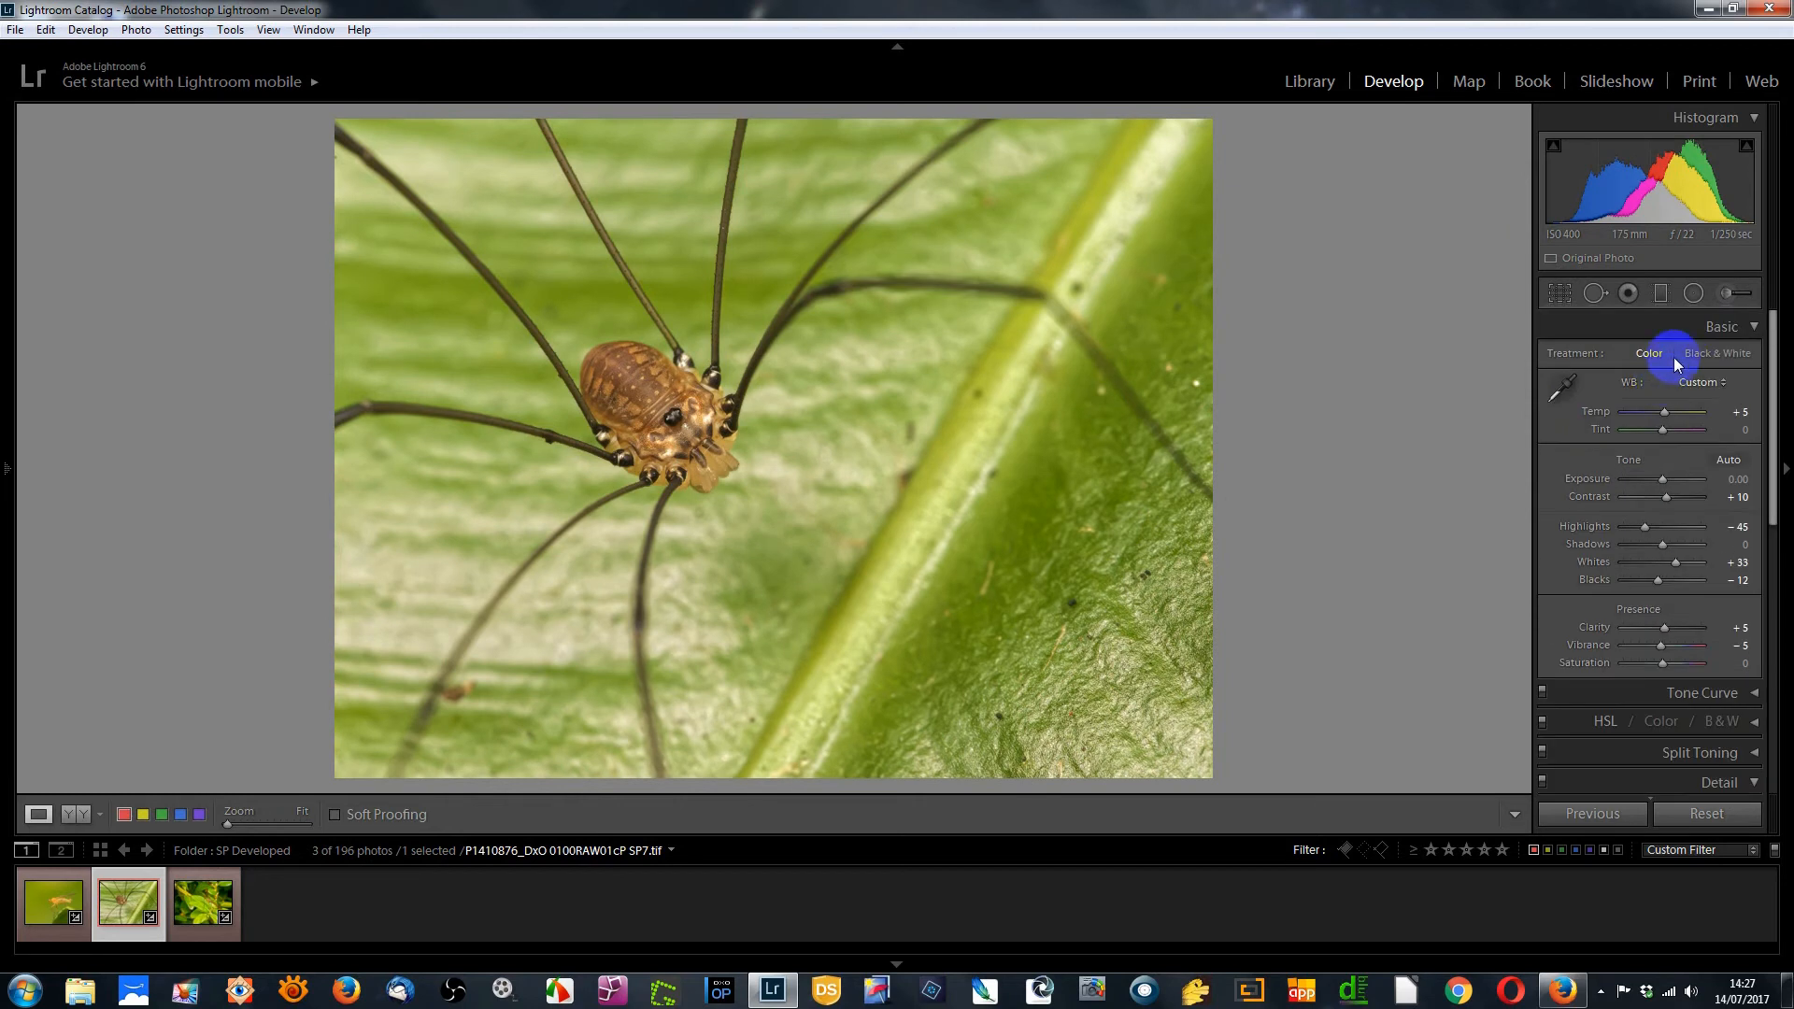
Paint a Noise -100 brush mask over the harvestman's body and erase its spill onto the leaf
click(1723, 293)
drag(1660, 578, 1624, 589)
mouse_move(701, 475)
mouse_down()
mouse_move(659, 408)
mouse_move(578, 362)
mouse_move(578, 432)
mouse_move(672, 486)
mouse_move(724, 463)
mouse_move(688, 392)
mouse_move(598, 387)
mouse_up()
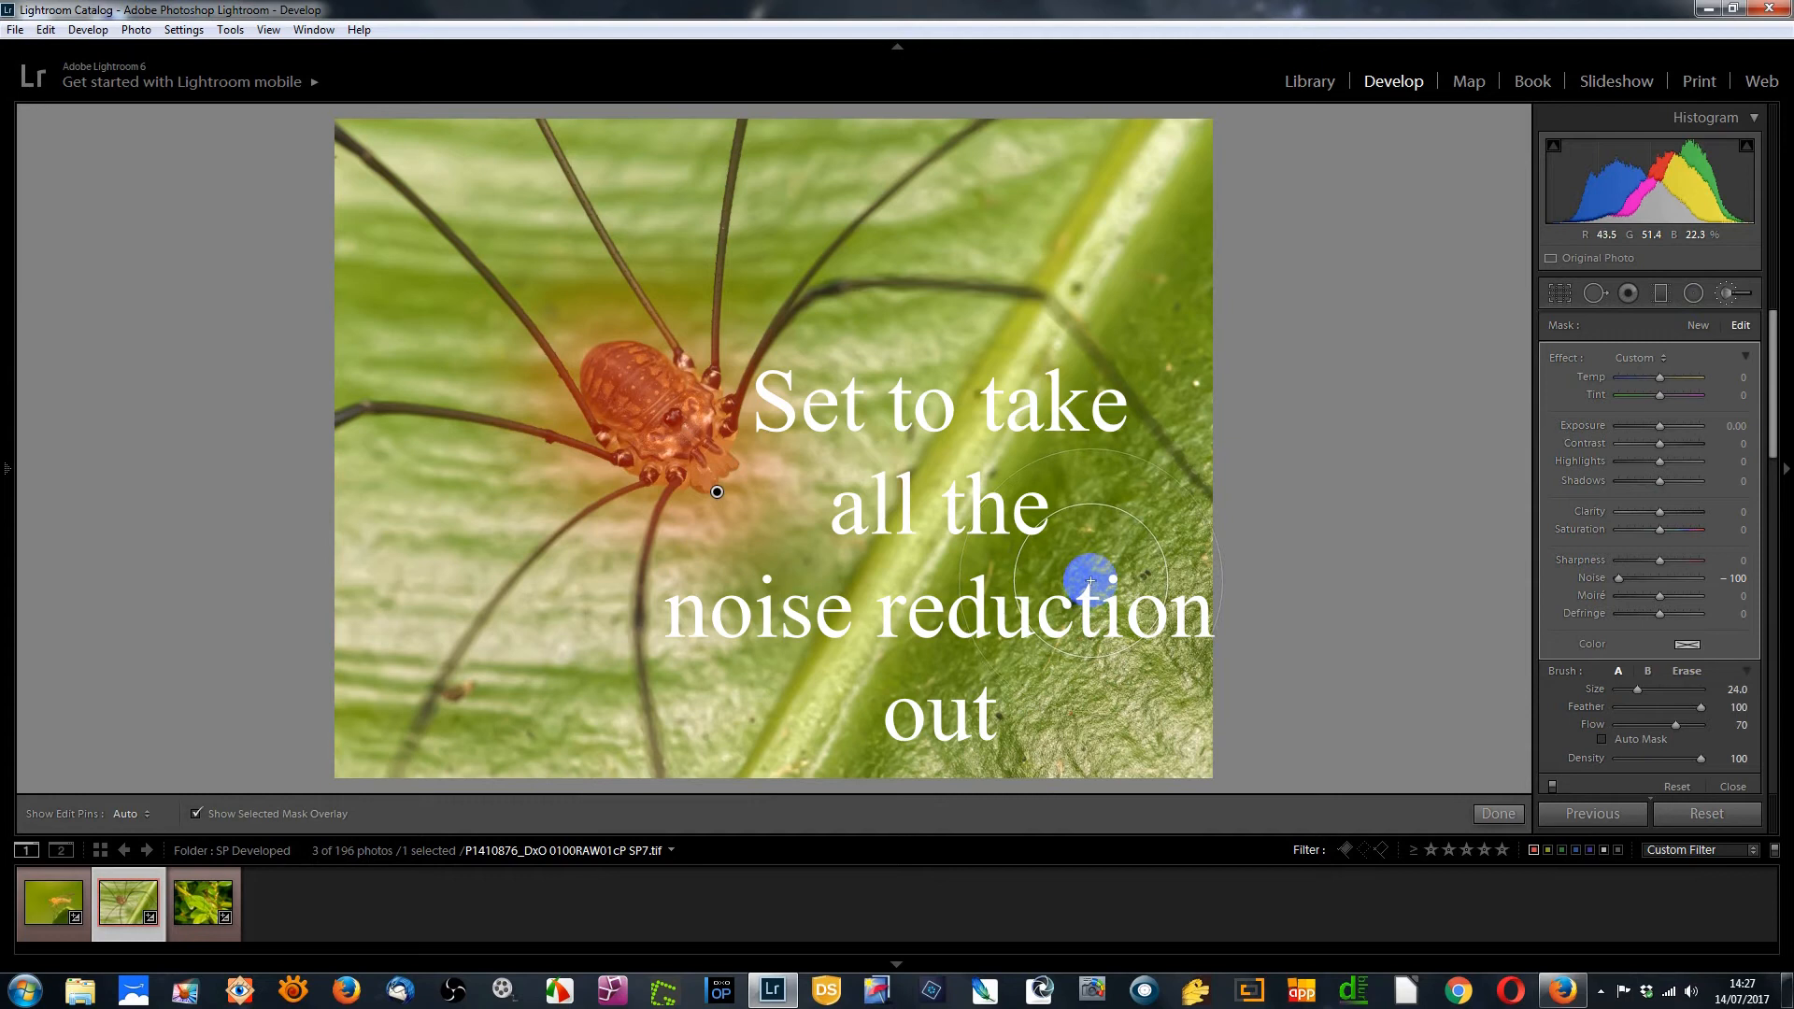
mouse_move(761, 503)
alt+mouse_down()
mouse_move(769, 386)
mouse_move(734, 348)
mouse_move(594, 333)
mouse_move(618, 316)
mouse_move(567, 334)
mouse_move(531, 421)
mouse_move(550, 405)
mouse_move(633, 525)
mouse_move(688, 525)
alt+mouse_up()
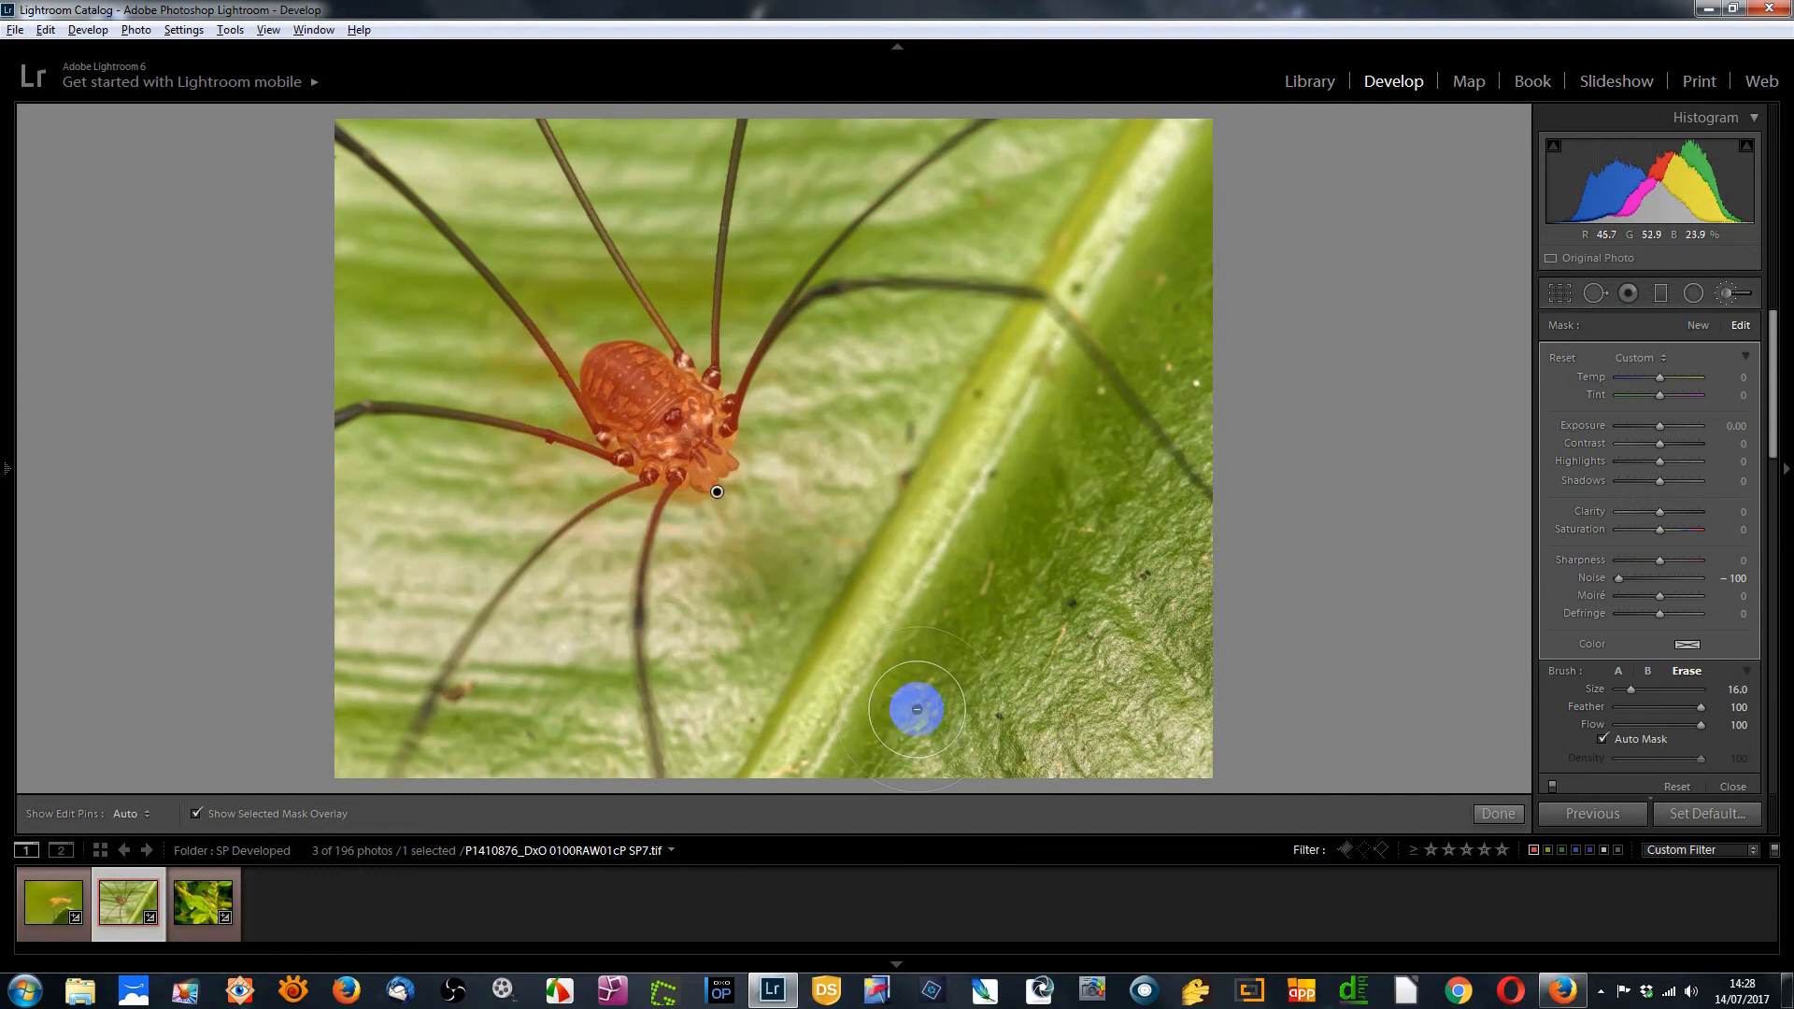
Open the crane fly photo and delete its existing brush mask pin
click(191, 911)
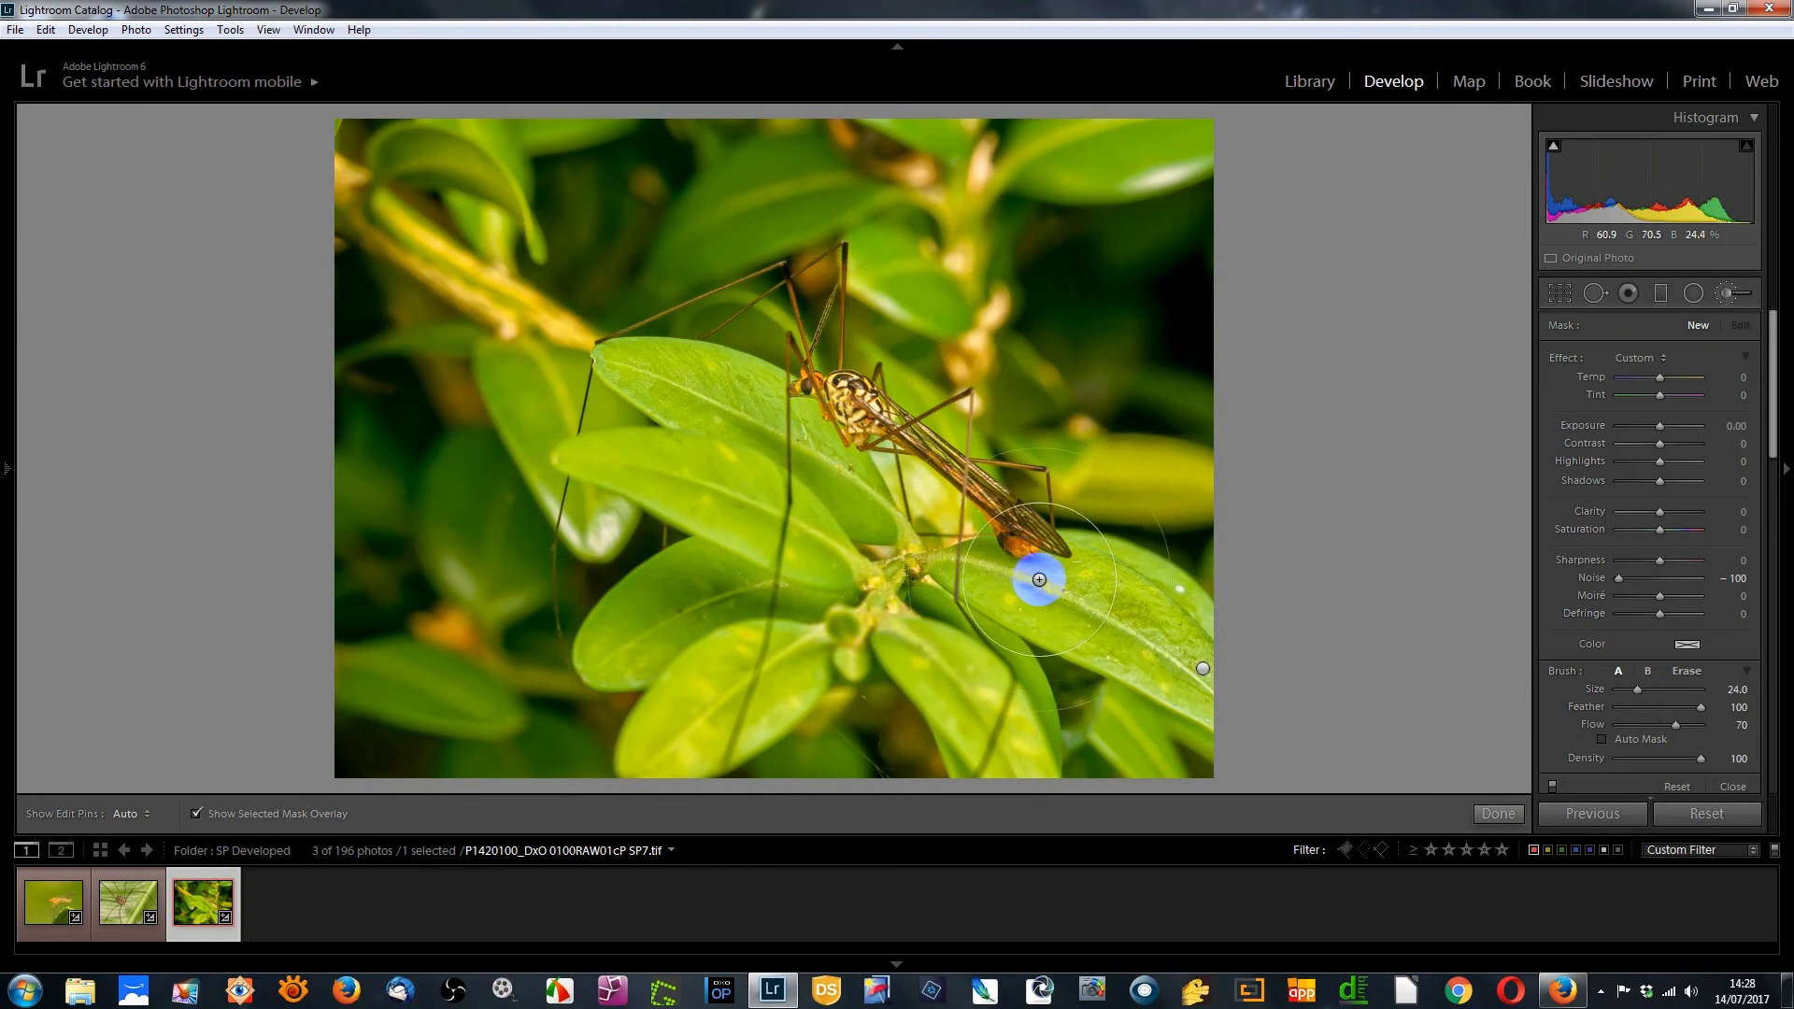
click(1203, 671)
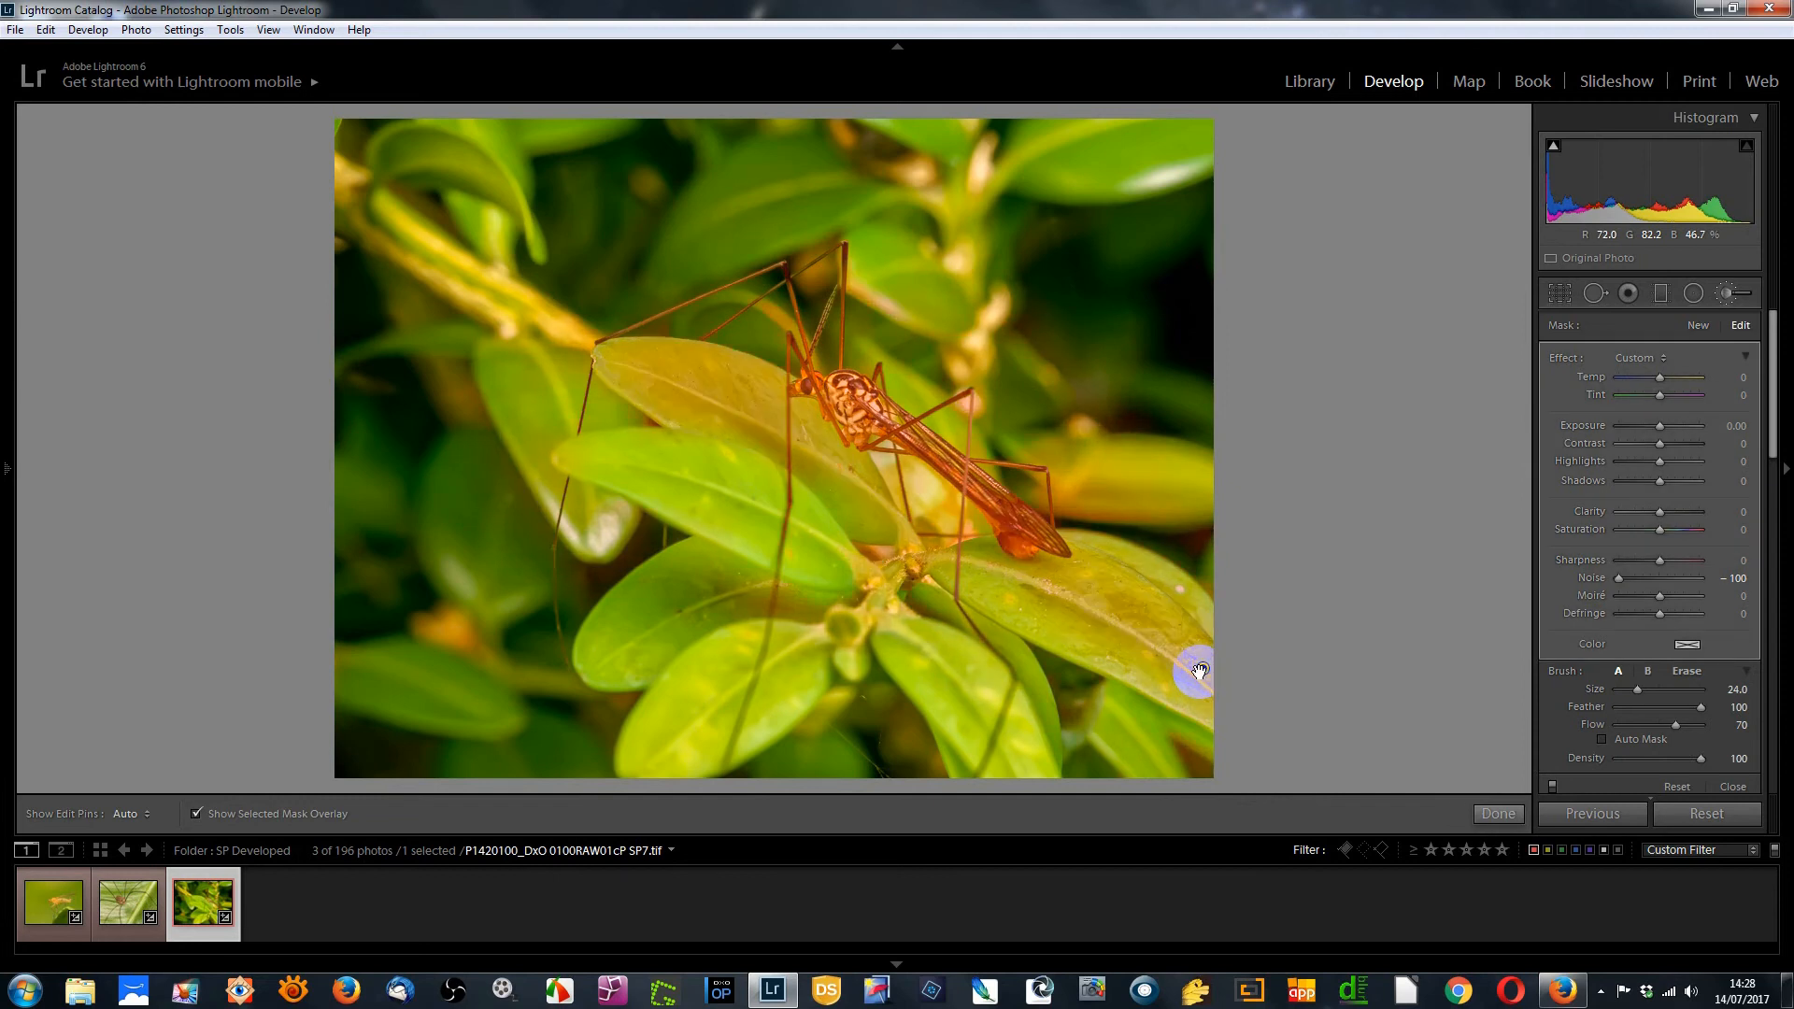
key(Delete)
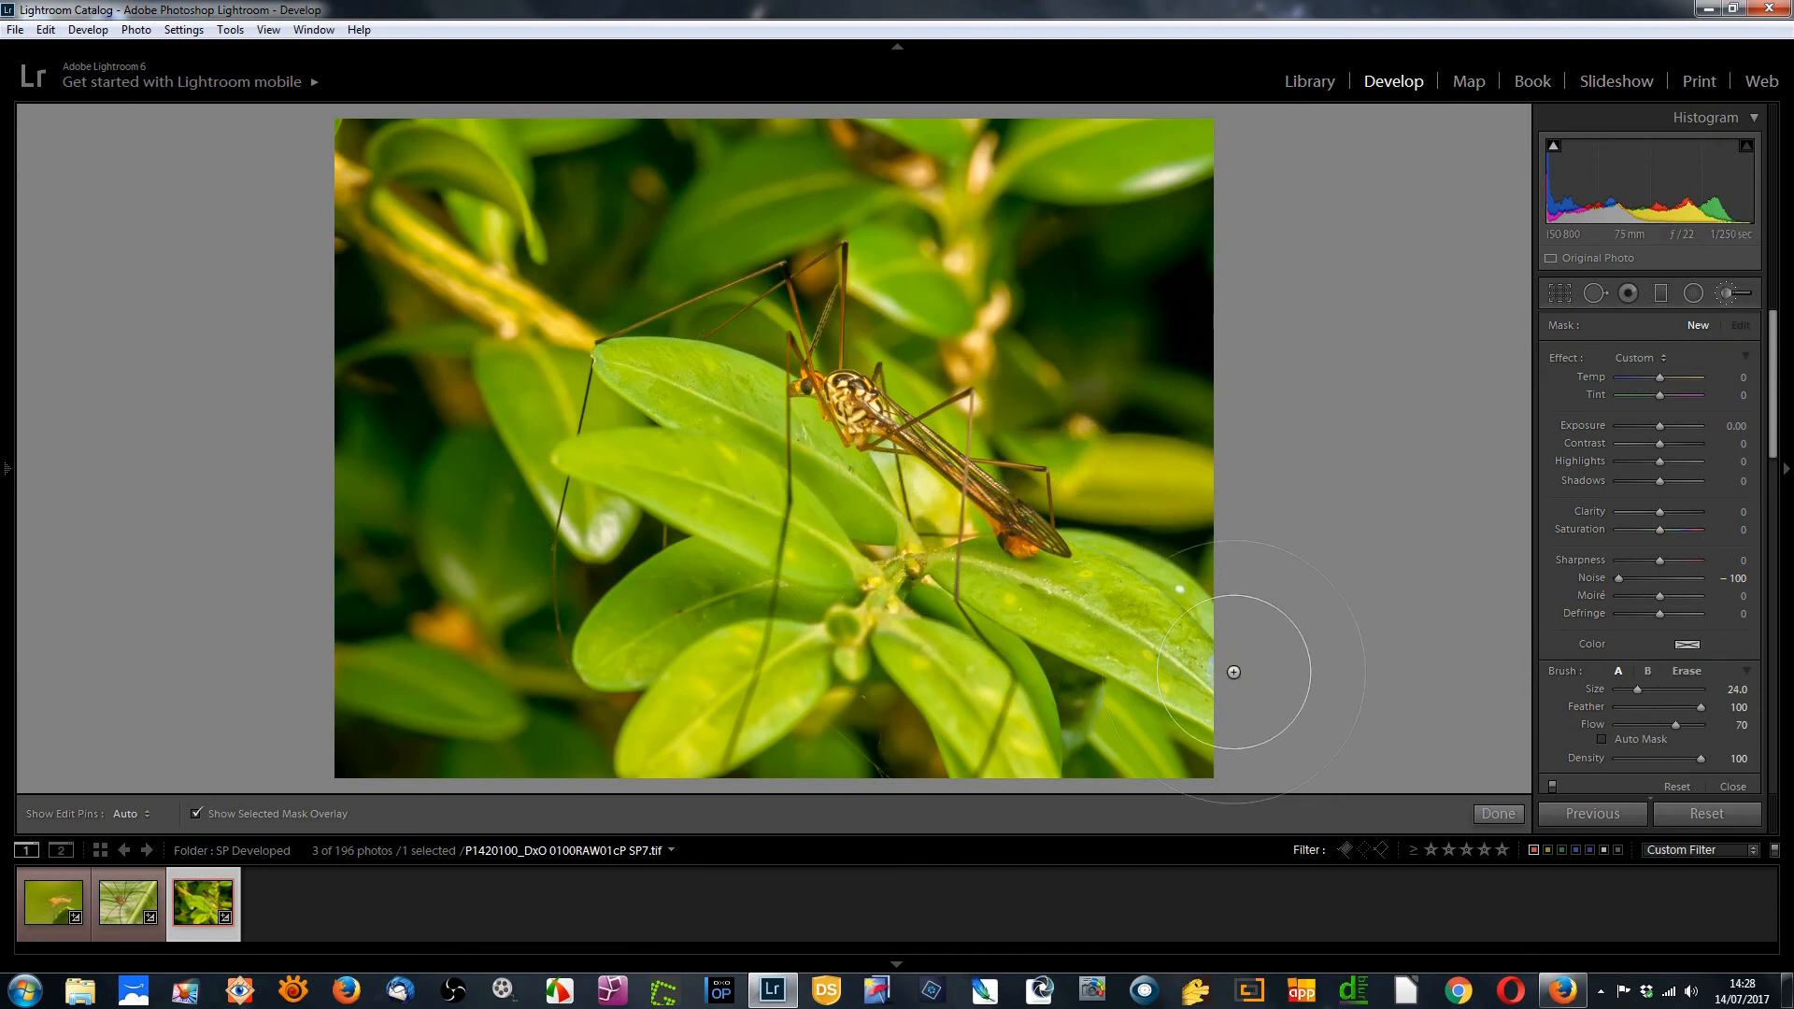
Set the crane fly photo's Luminance noise reduction to 79
scroll(1124, 620, down, 4)
scroll(1682, 664, down, 5)
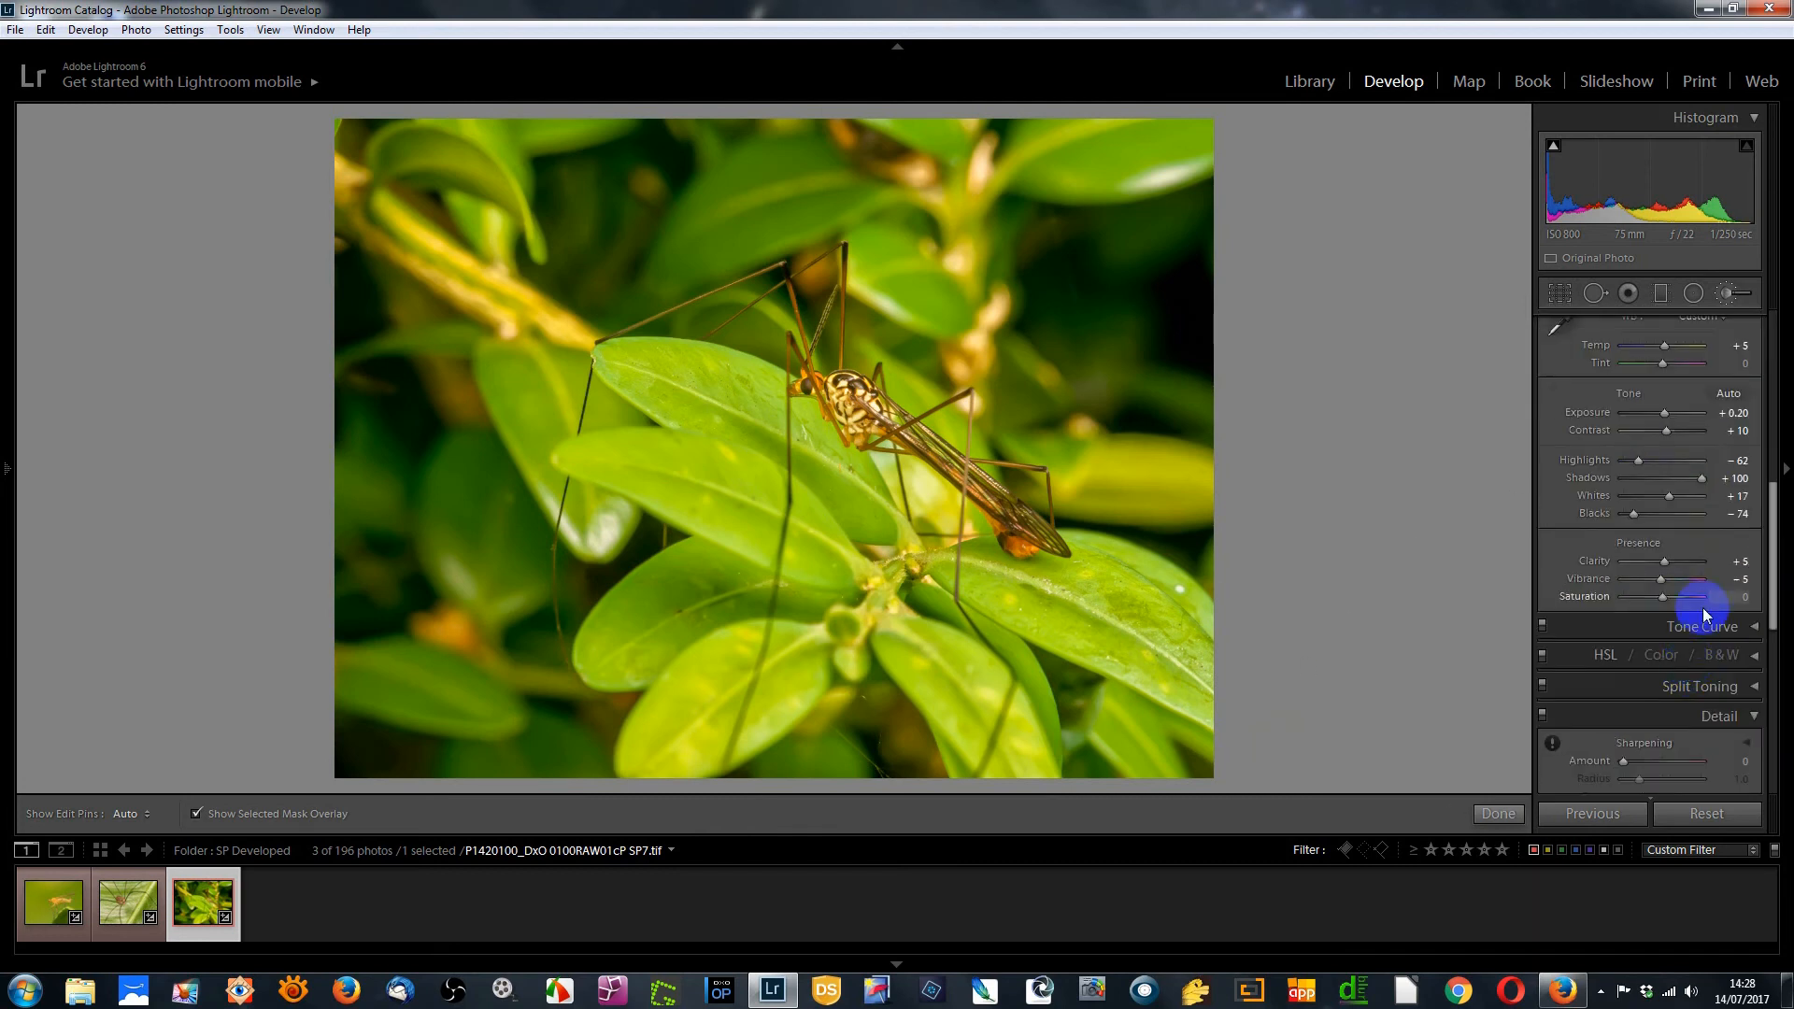
scroll(1688, 706, down, 5)
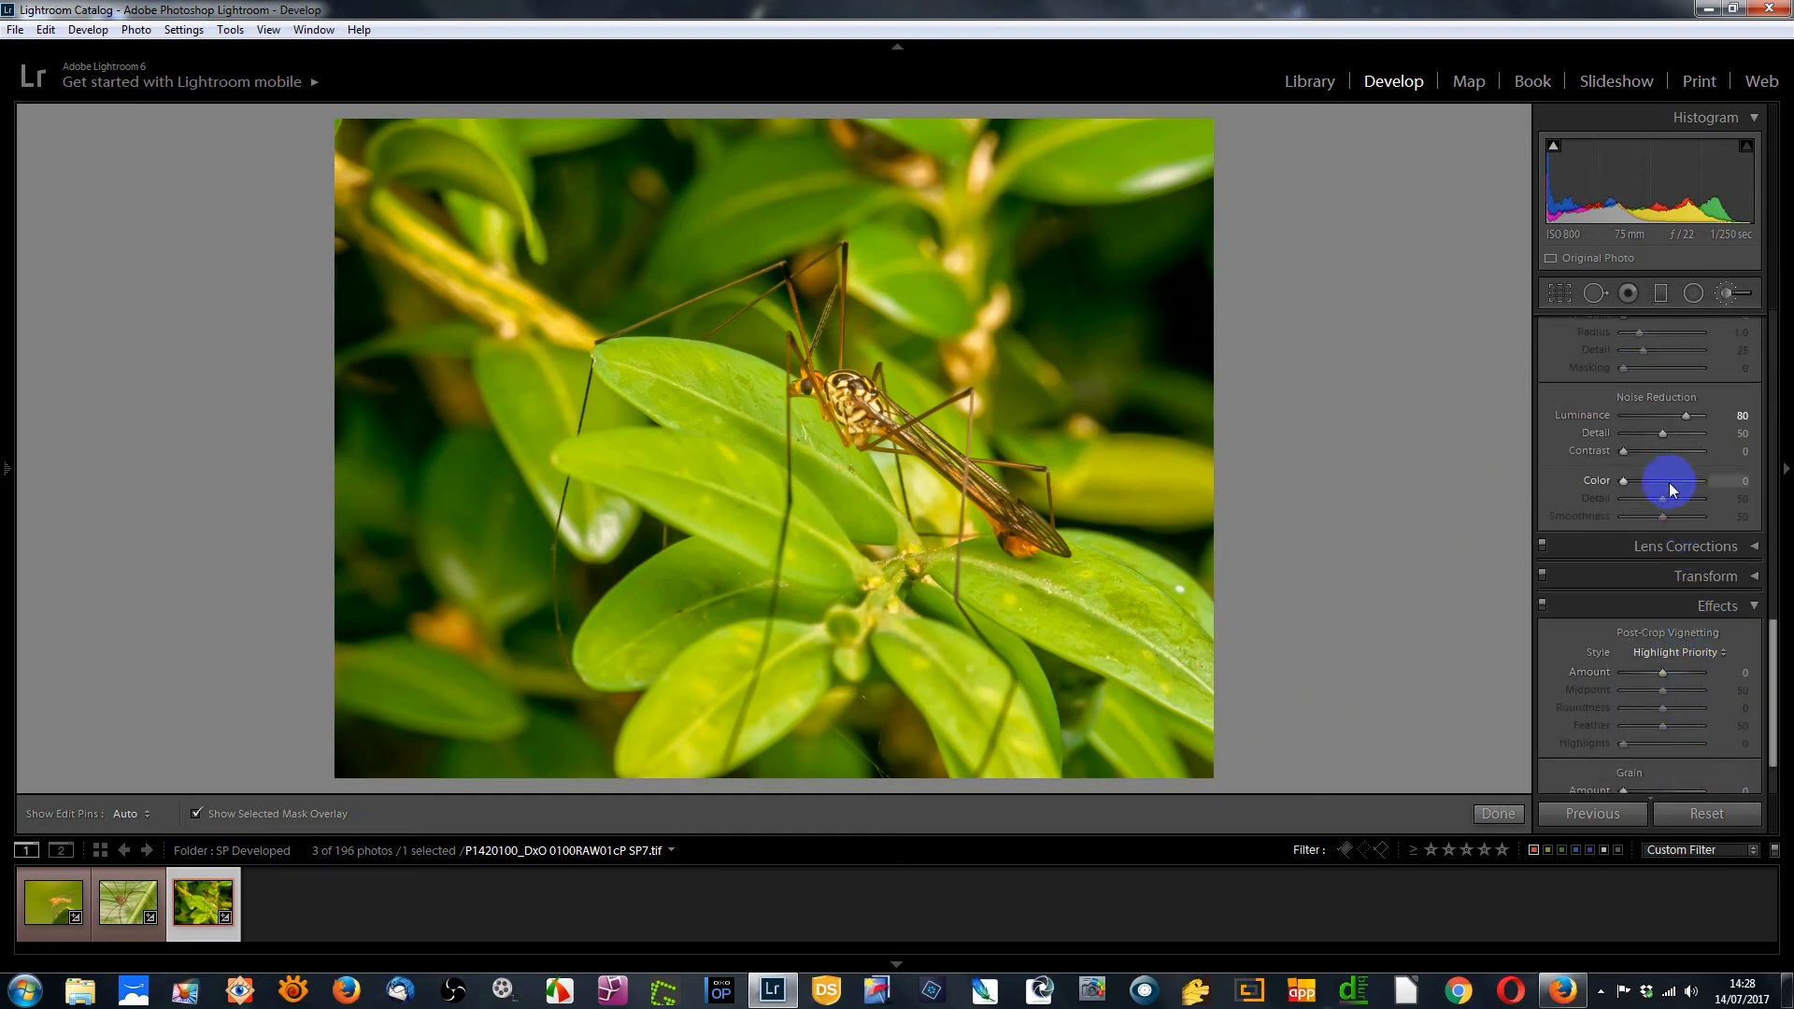
scroll(1669, 566, up, 2)
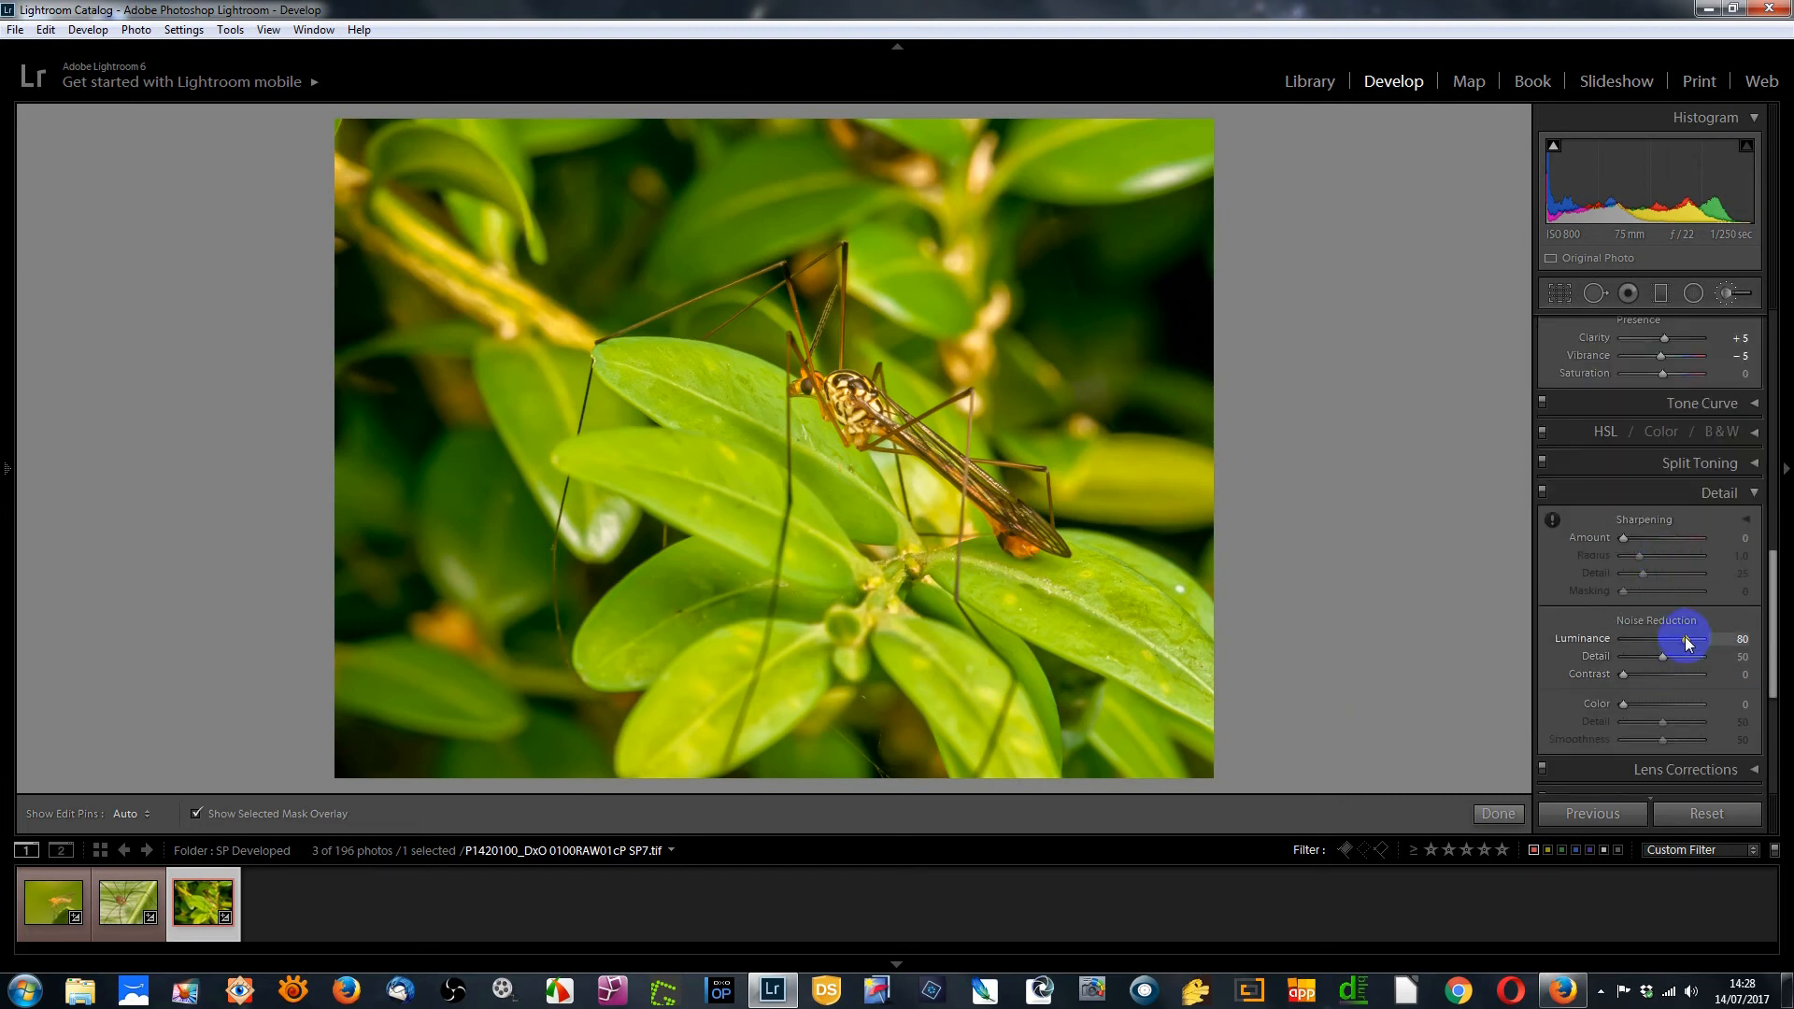
mouse_move(1688, 645)
mouse_down()
mouse_move(1640, 645)
mouse_move(1685, 640)
mouse_up()
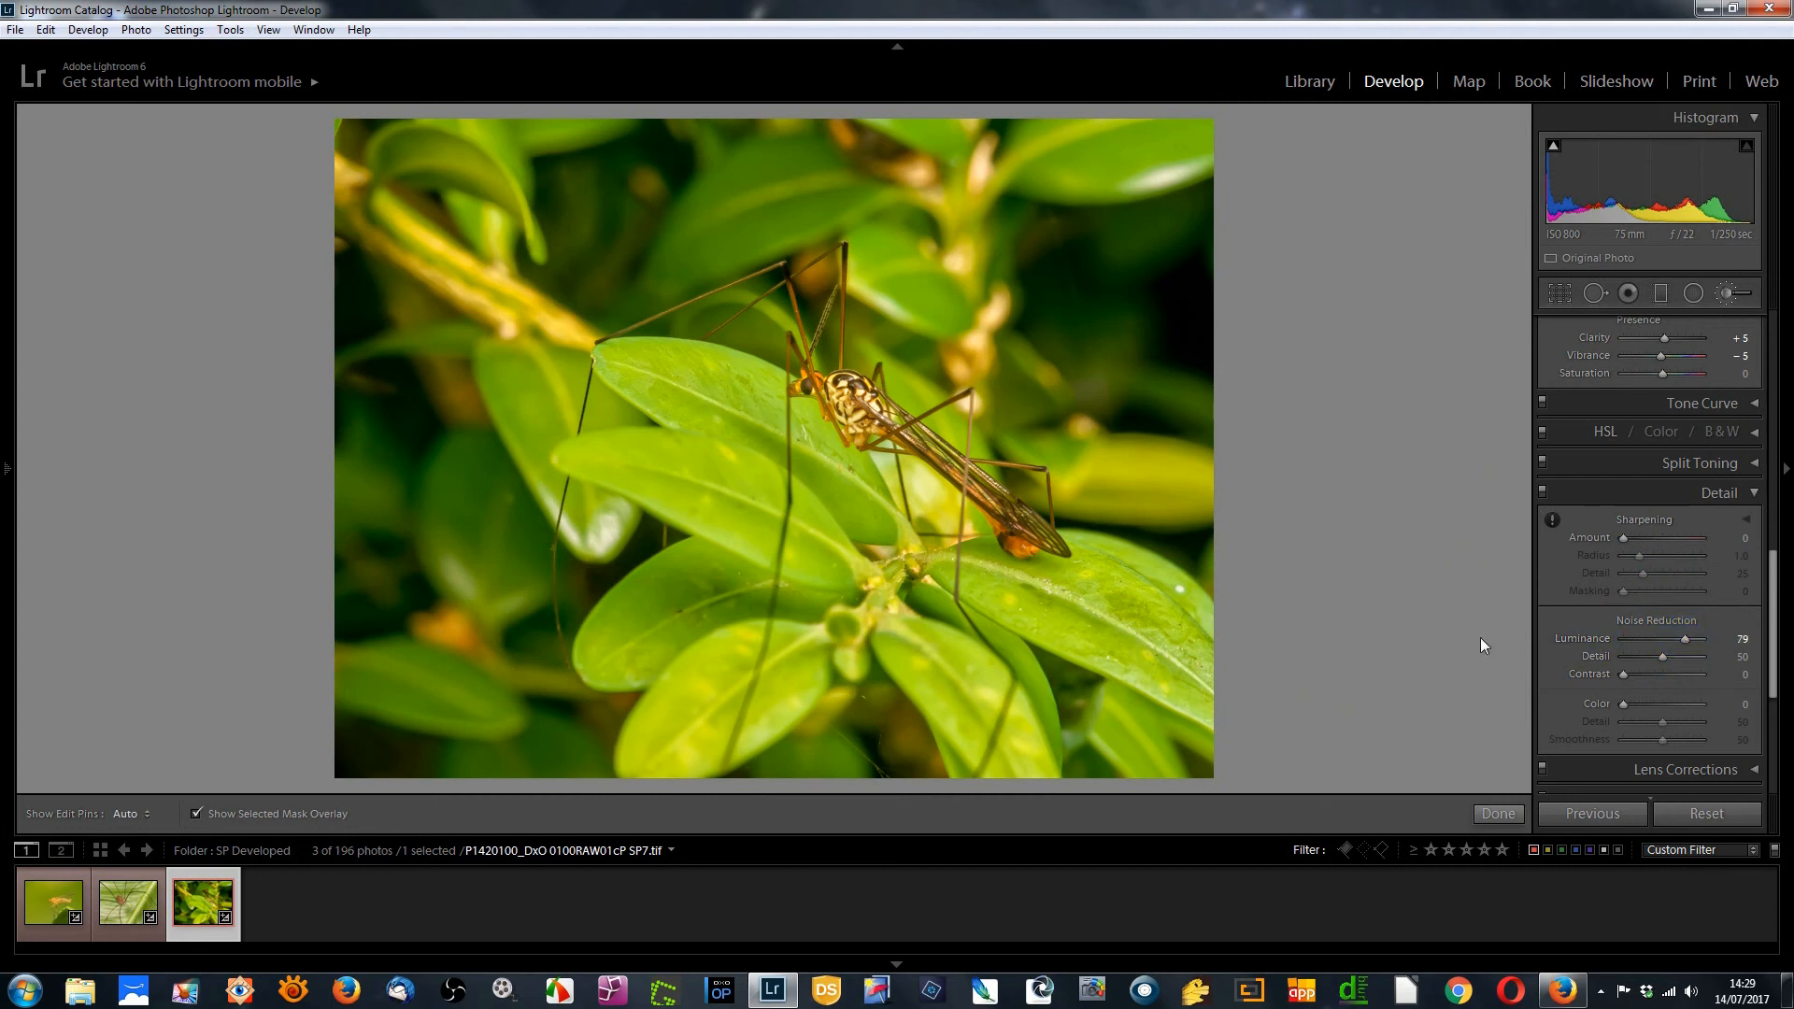
click(1743, 461)
click(1728, 293)
click(1728, 293)
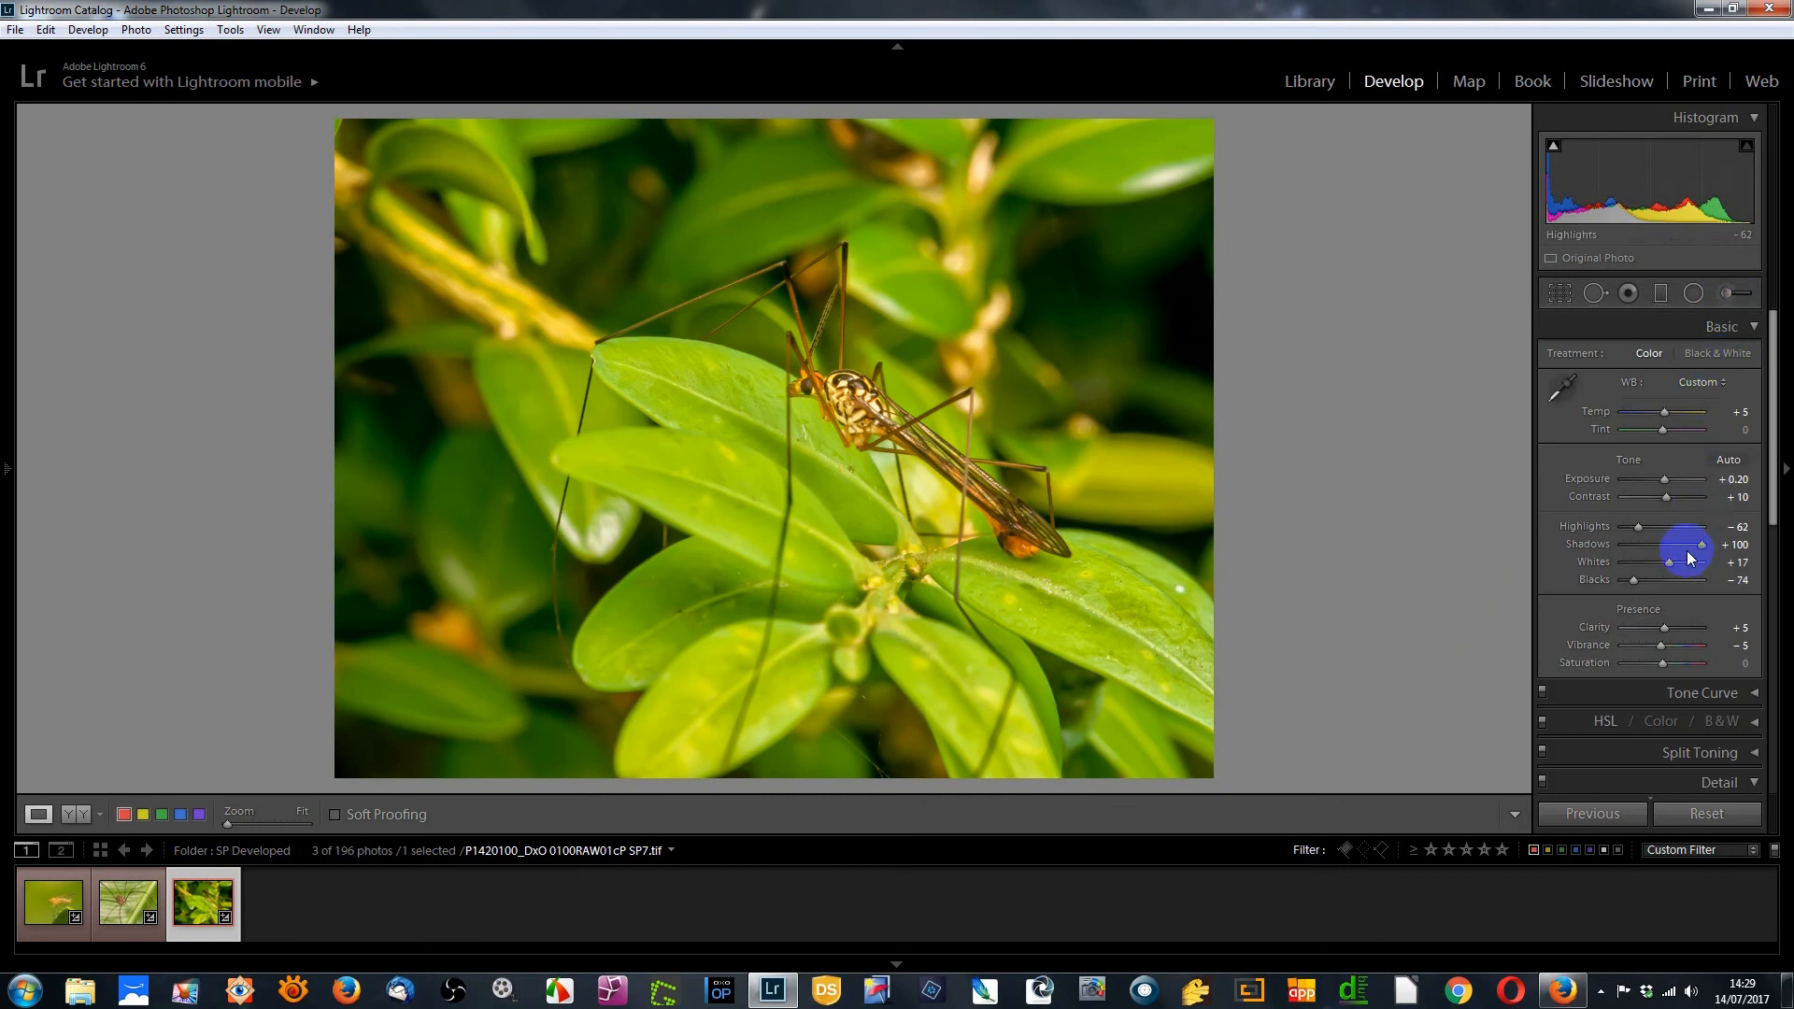
Open the Adjustment Brush with Noise -100, enlarge the brush to 22, and paint over the crane fly's body
click(1729, 296)
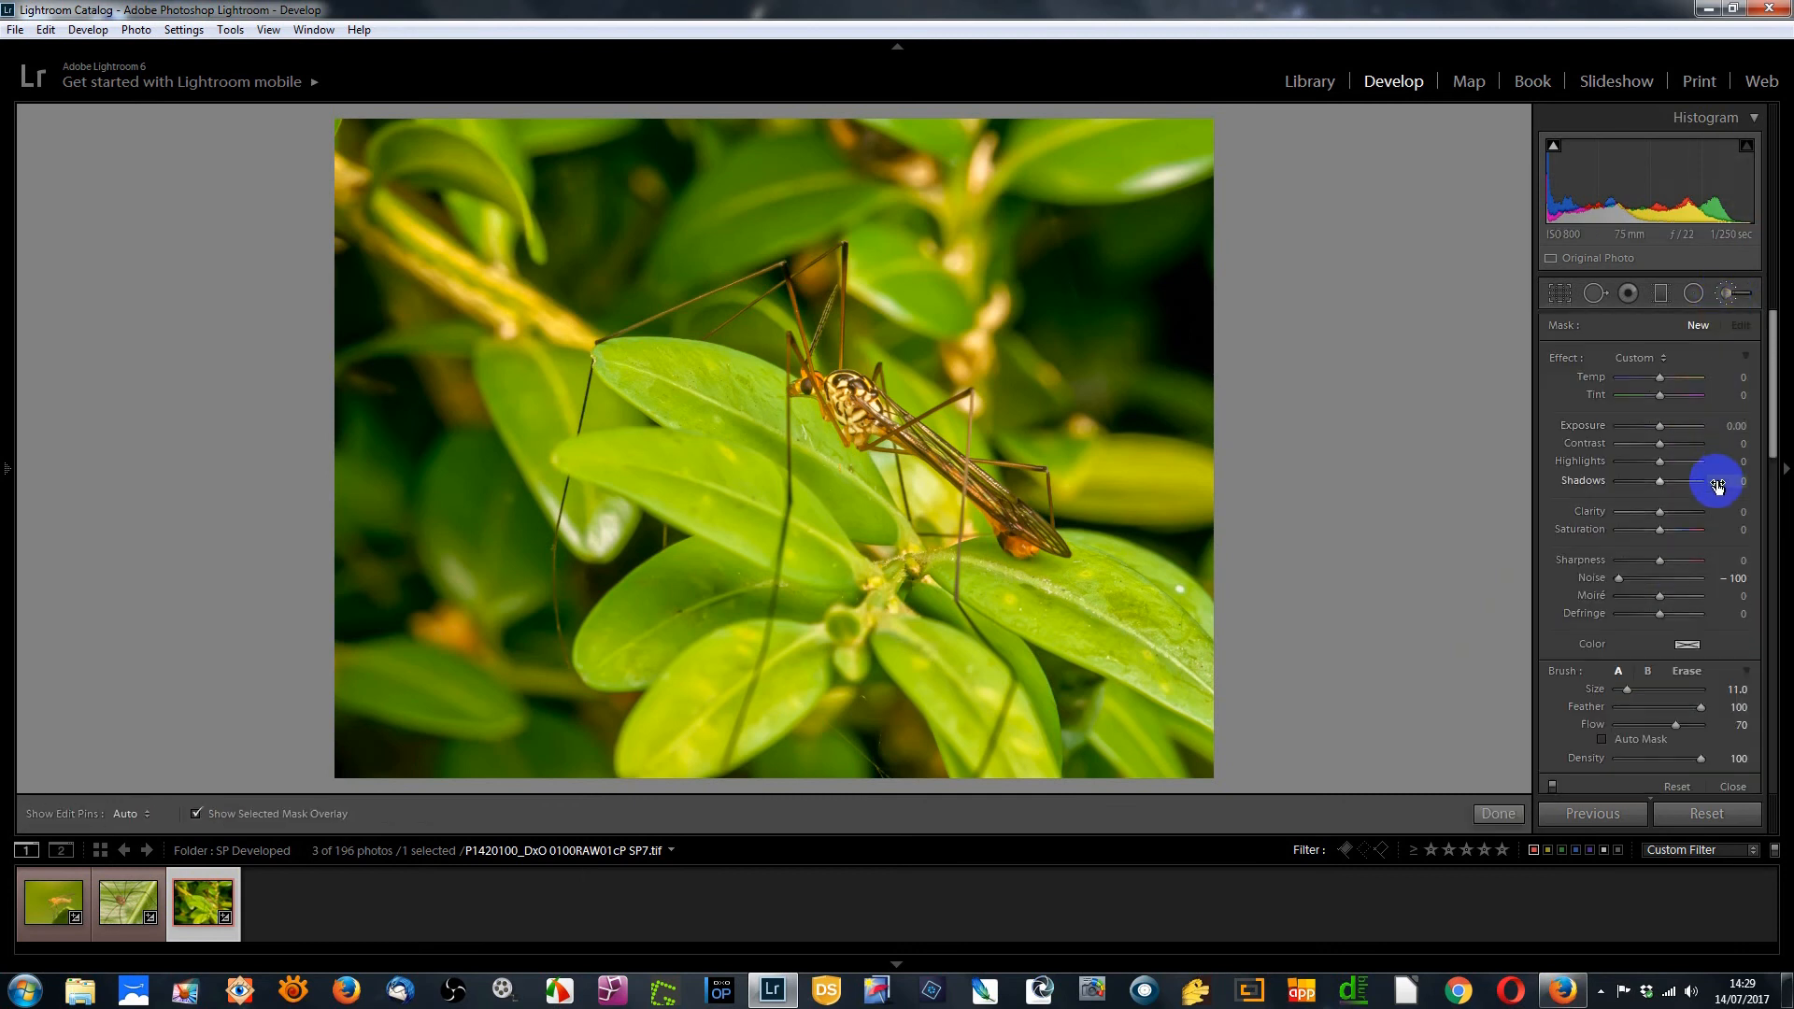
scroll(1041, 556, up, 10)
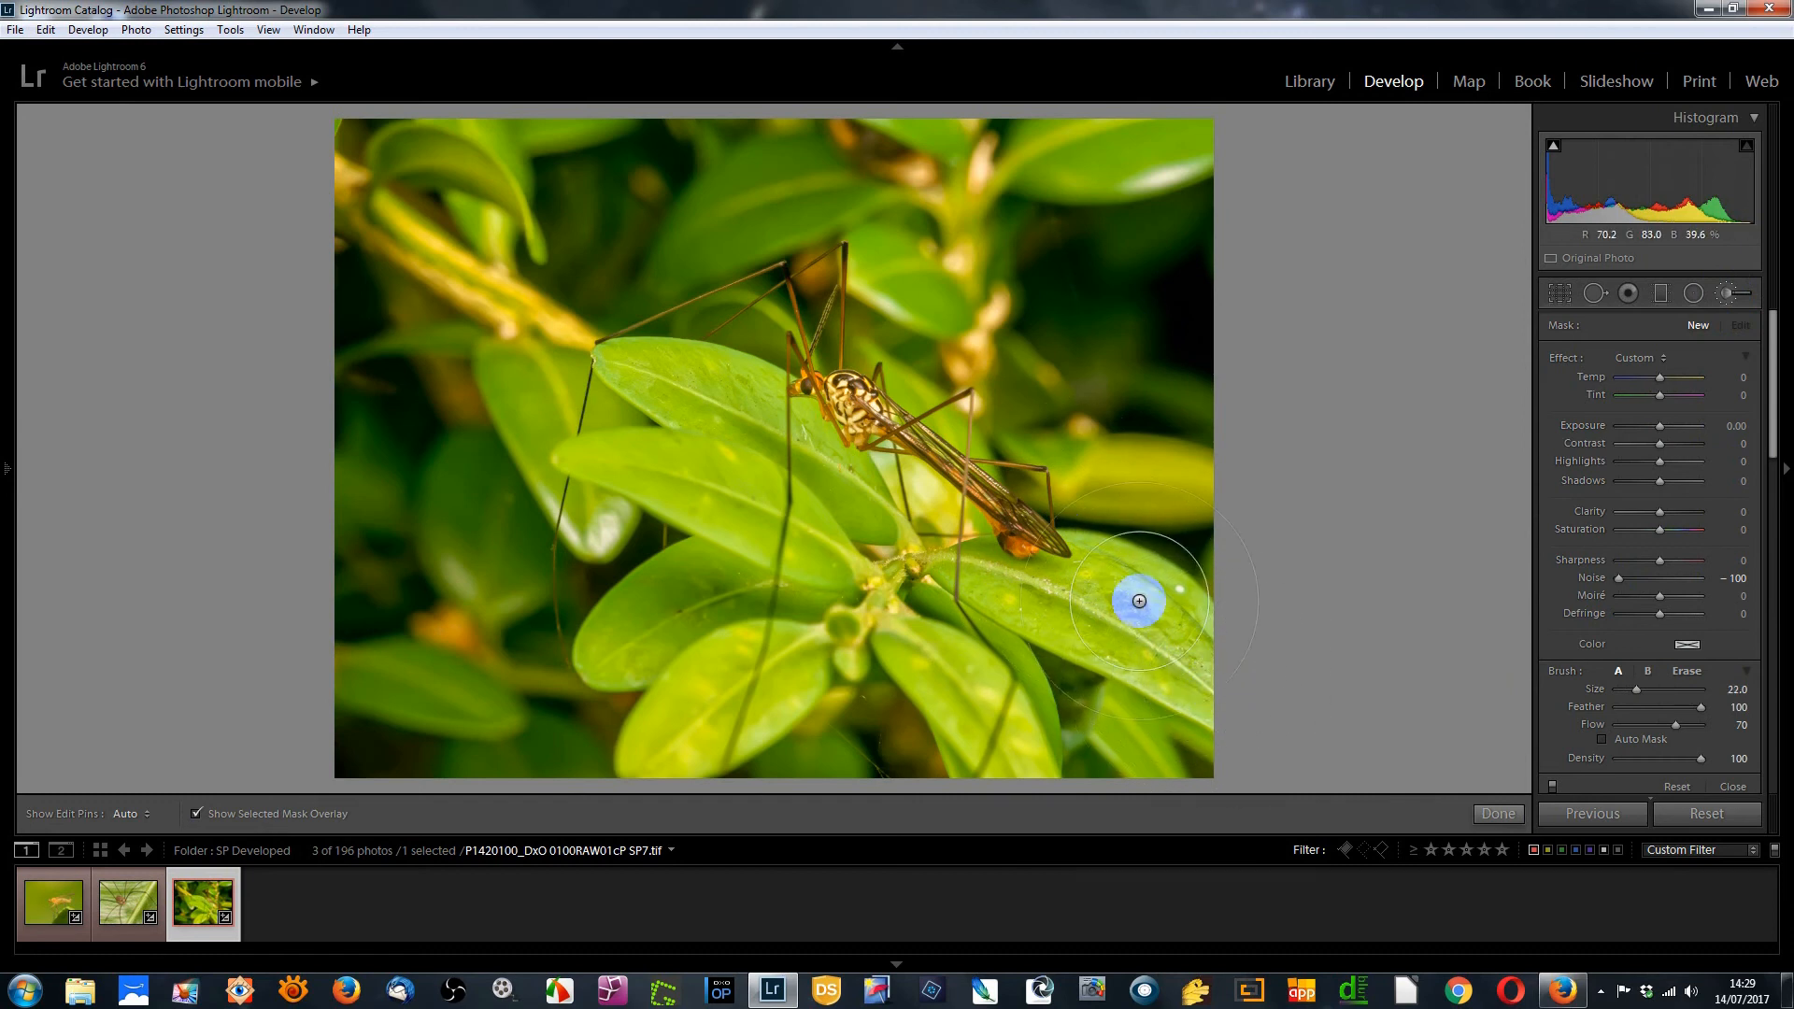
mouse_move(1203, 674)
mouse_down()
mouse_move(1030, 547)
mouse_move(826, 270)
mouse_move(704, 297)
mouse_move(859, 389)
mouse_move(850, 461)
mouse_move(809, 514)
mouse_move(998, 585)
mouse_up()
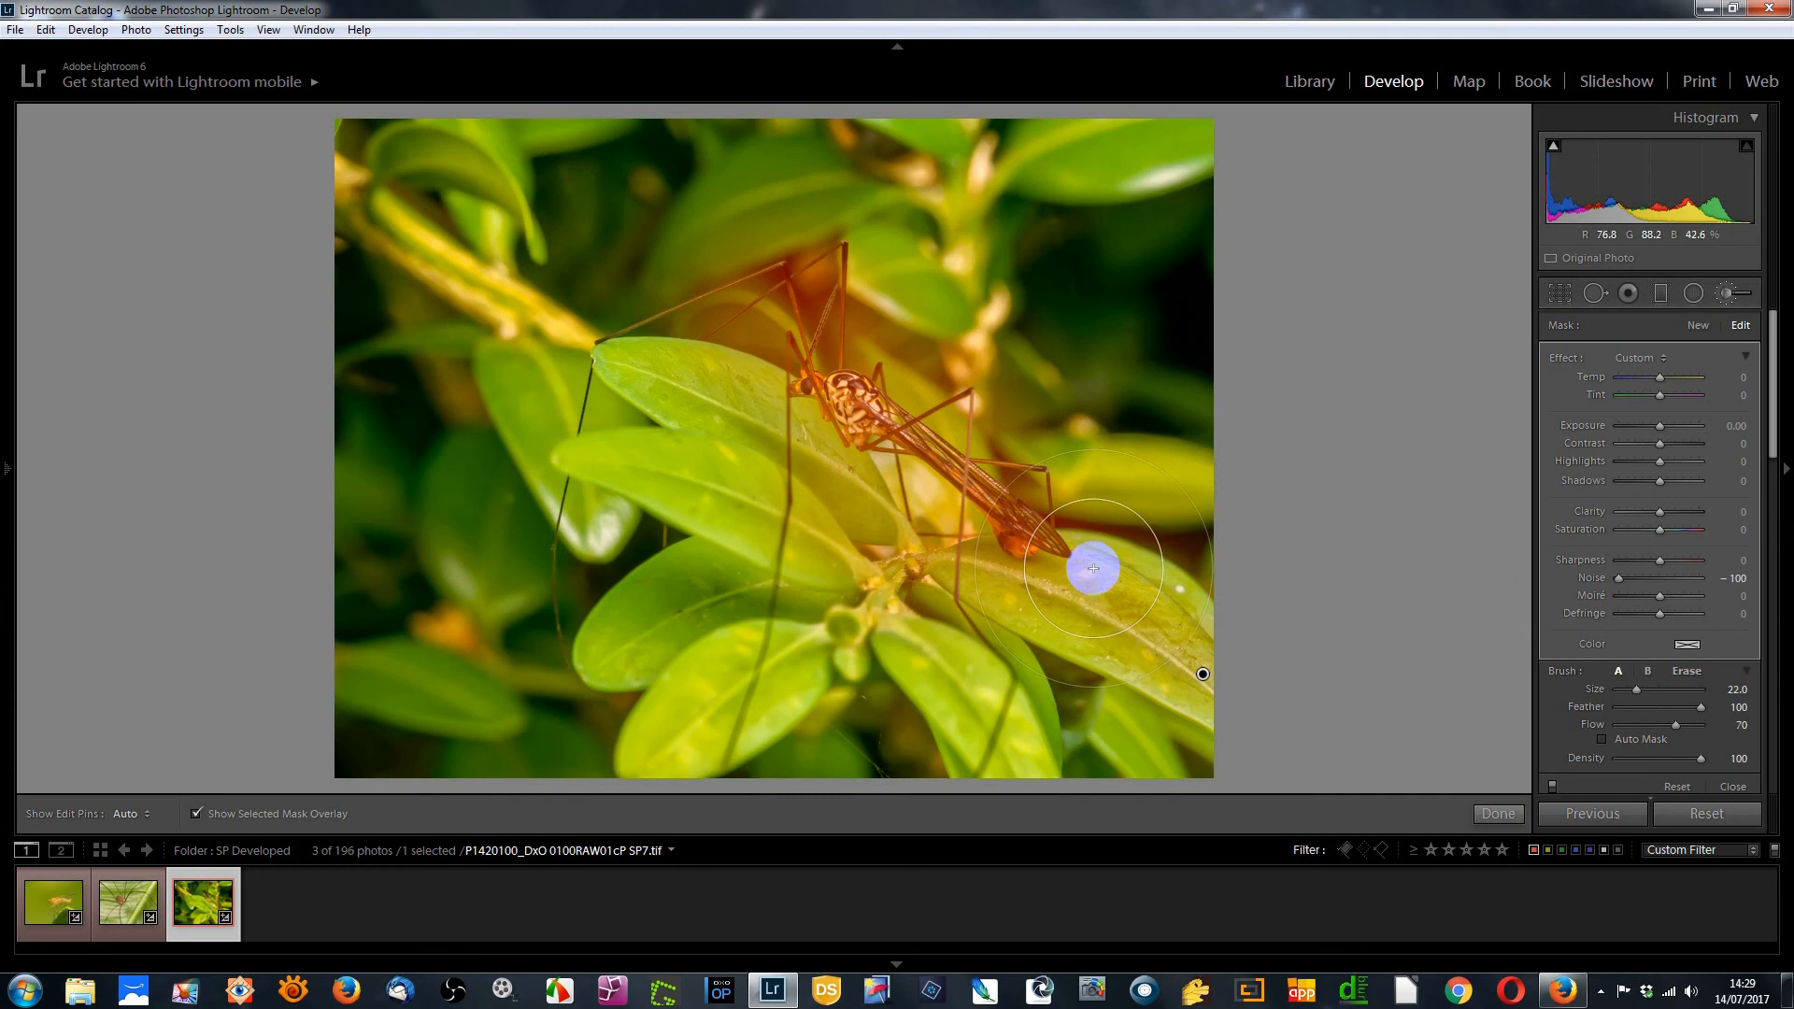
mouse_move(1093, 568)
mouse_down()
mouse_move(1209, 593)
mouse_move(1113, 533)
mouse_move(1219, 586)
mouse_move(1115, 524)
mouse_move(1174, 566)
mouse_up()
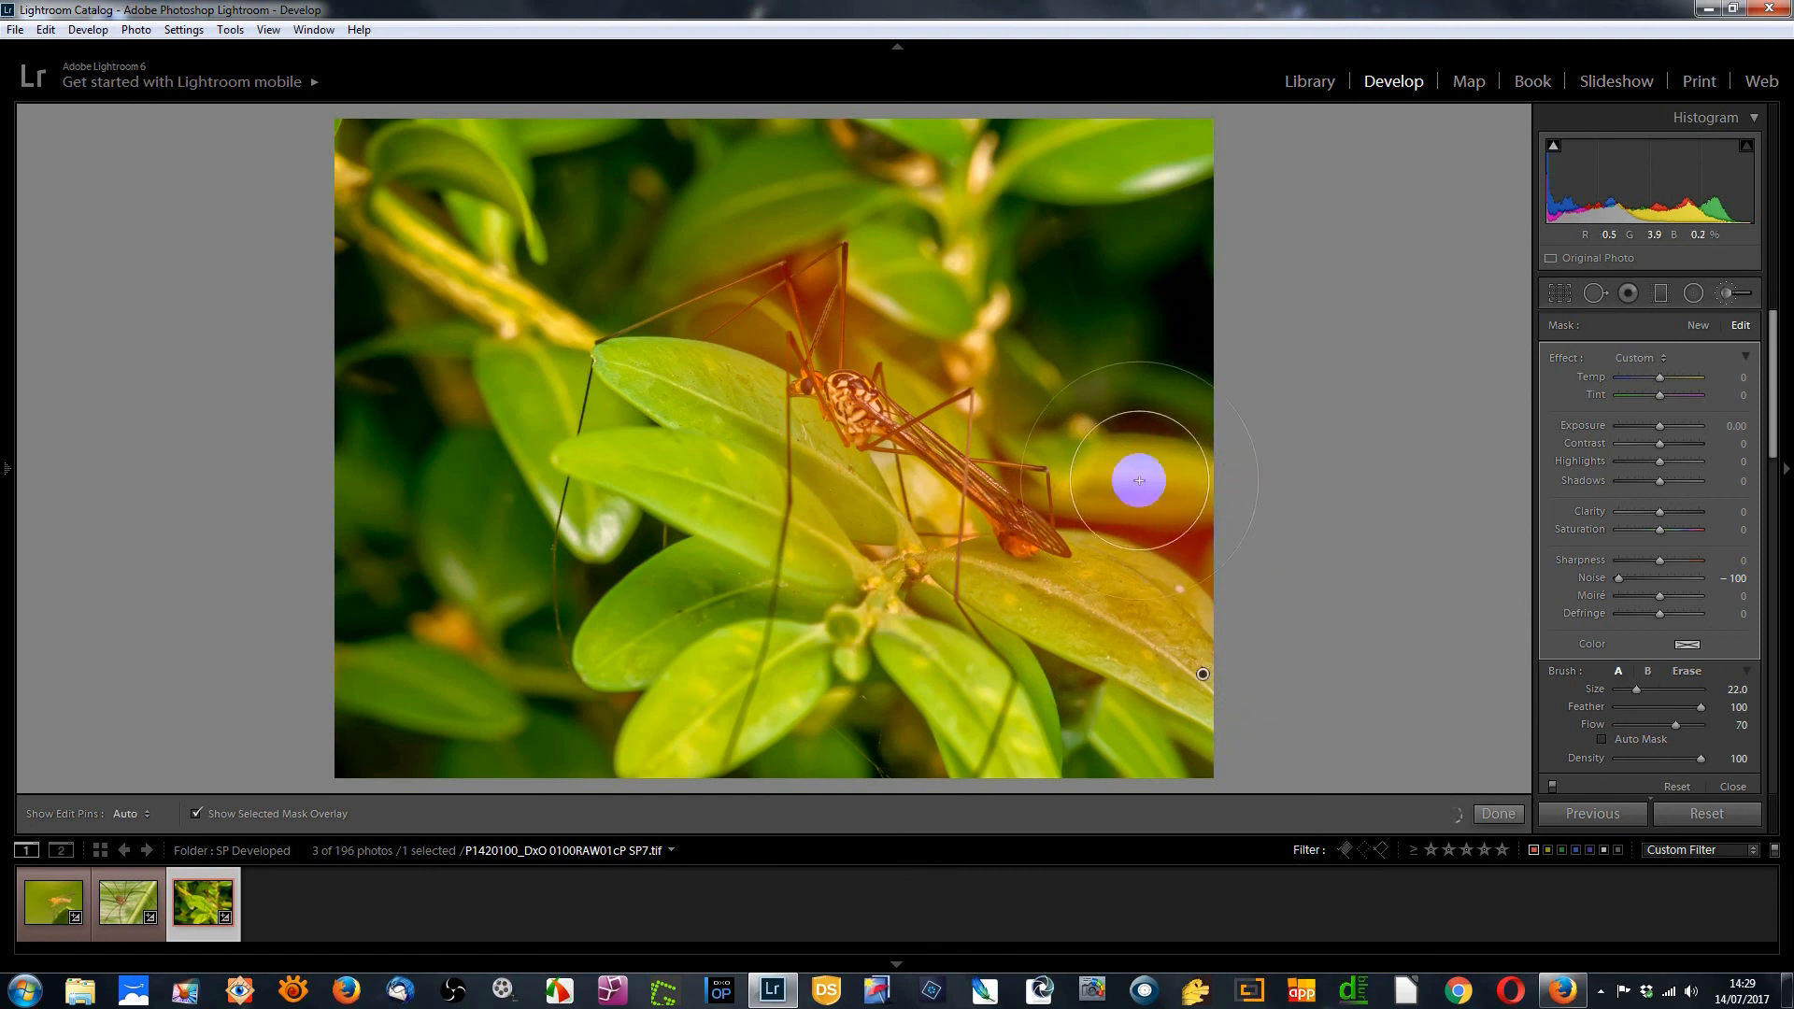
Erase the brush mask's spill onto the surrounding leaves and background around the crane fly
key(alt)
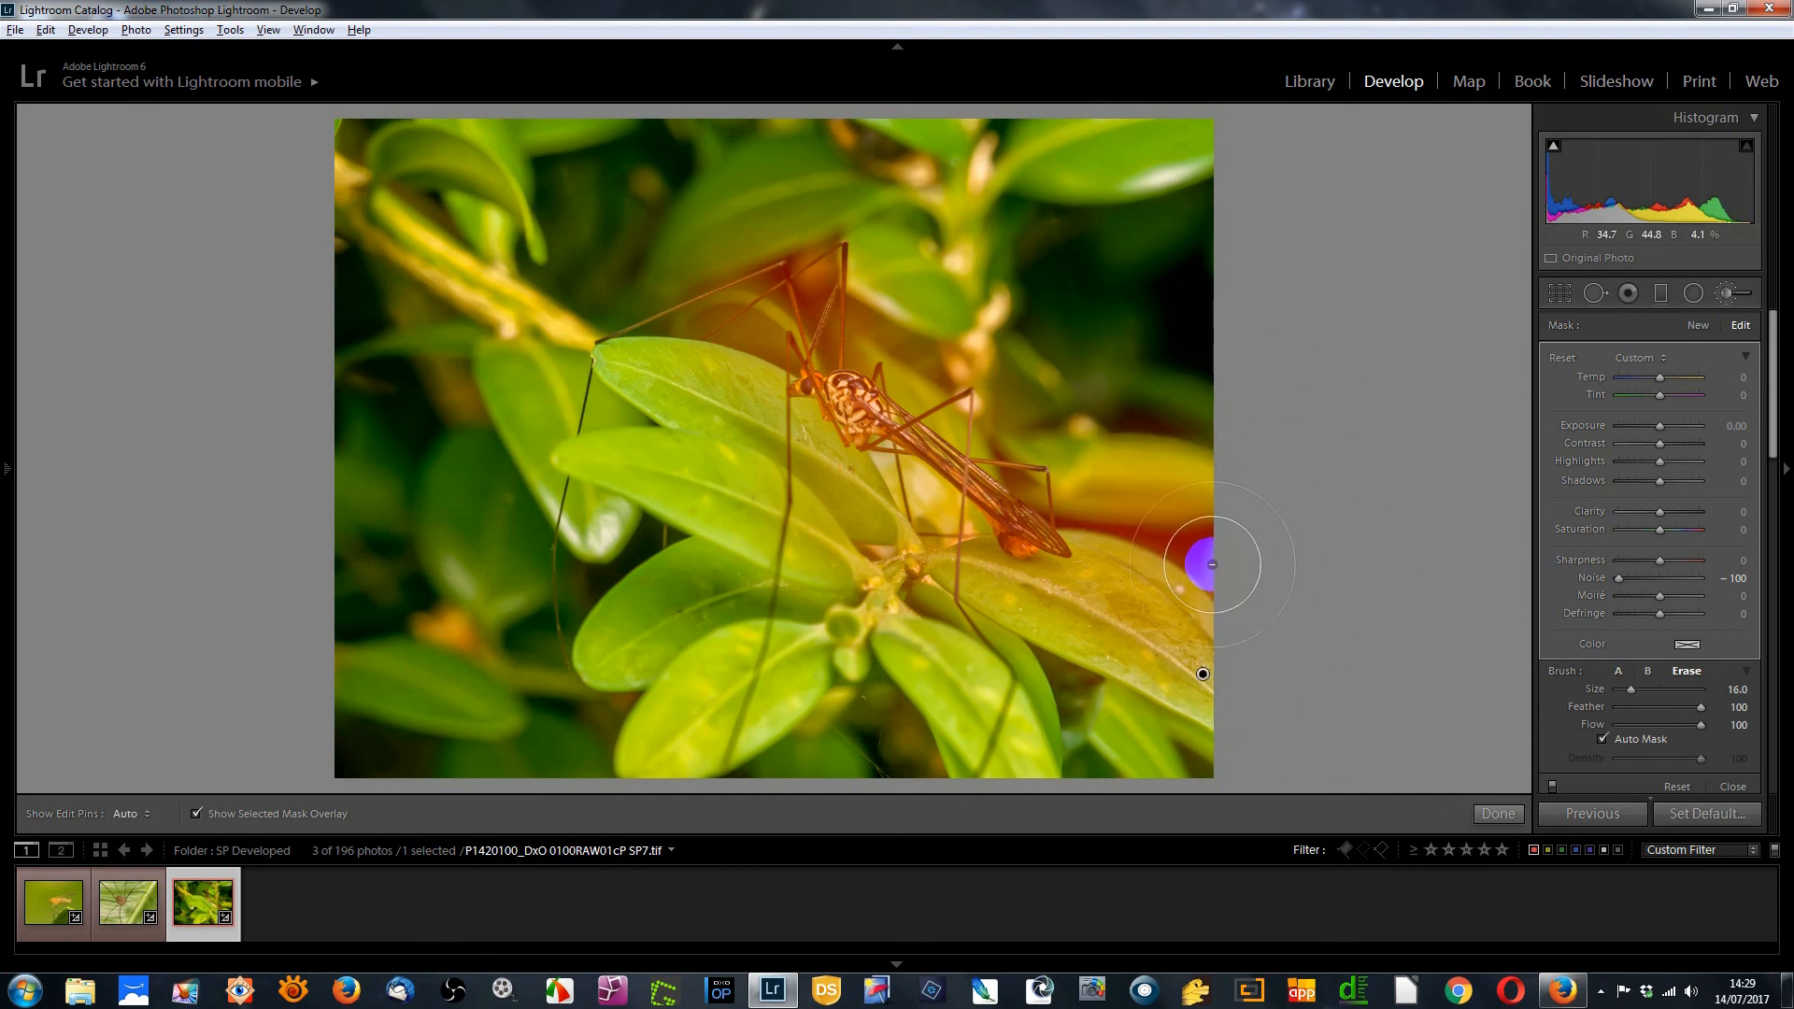
mouse_move(1212, 564)
mouse_down()
mouse_move(1079, 528)
mouse_move(1209, 541)
mouse_move(1203, 569)
mouse_move(1198, 540)
mouse_move(1060, 450)
mouse_move(996, 439)
mouse_up()
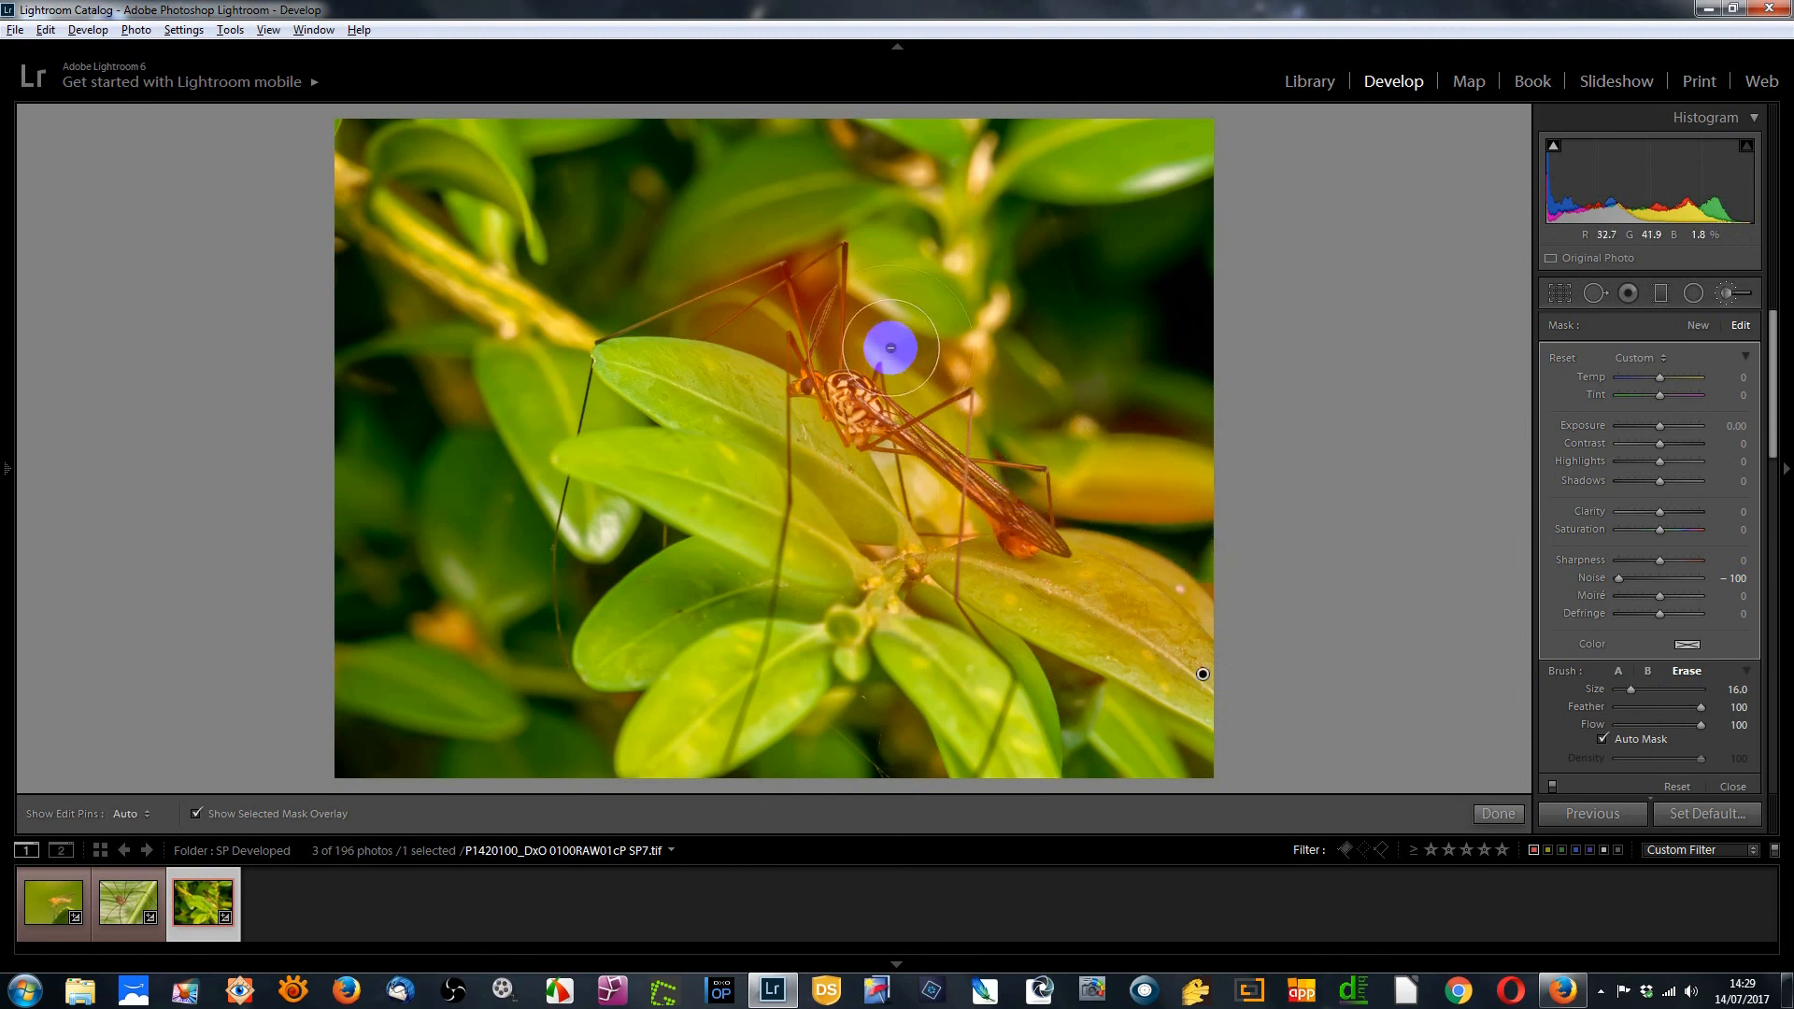
mouse_move(889, 321)
mouse_down()
mouse_move(830, 280)
mouse_move(760, 328)
mouse_up()
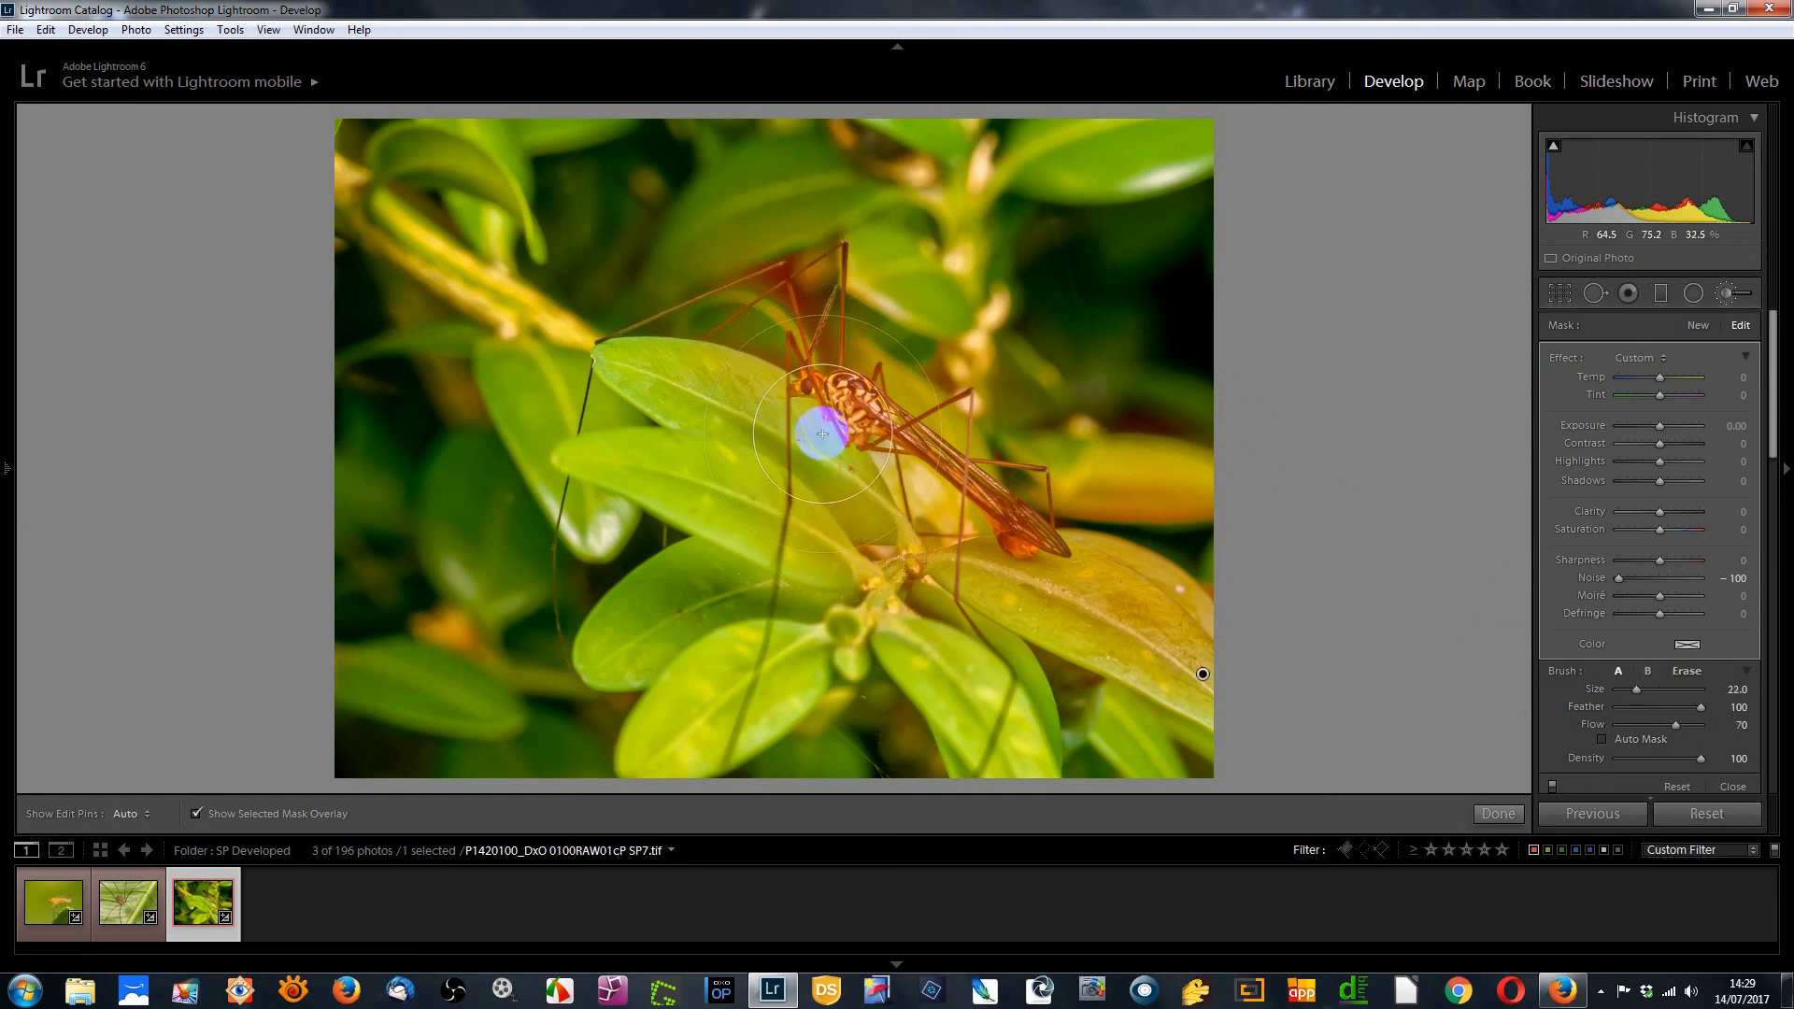
mouse_move(816, 431)
mouse_down()
mouse_move(862, 514)
mouse_move(818, 477)
mouse_move(813, 528)
mouse_move(757, 480)
mouse_move(743, 408)
mouse_up()
mouse_move(674, 497)
mouse_down()
mouse_move(666, 478)
mouse_move(734, 550)
mouse_up()
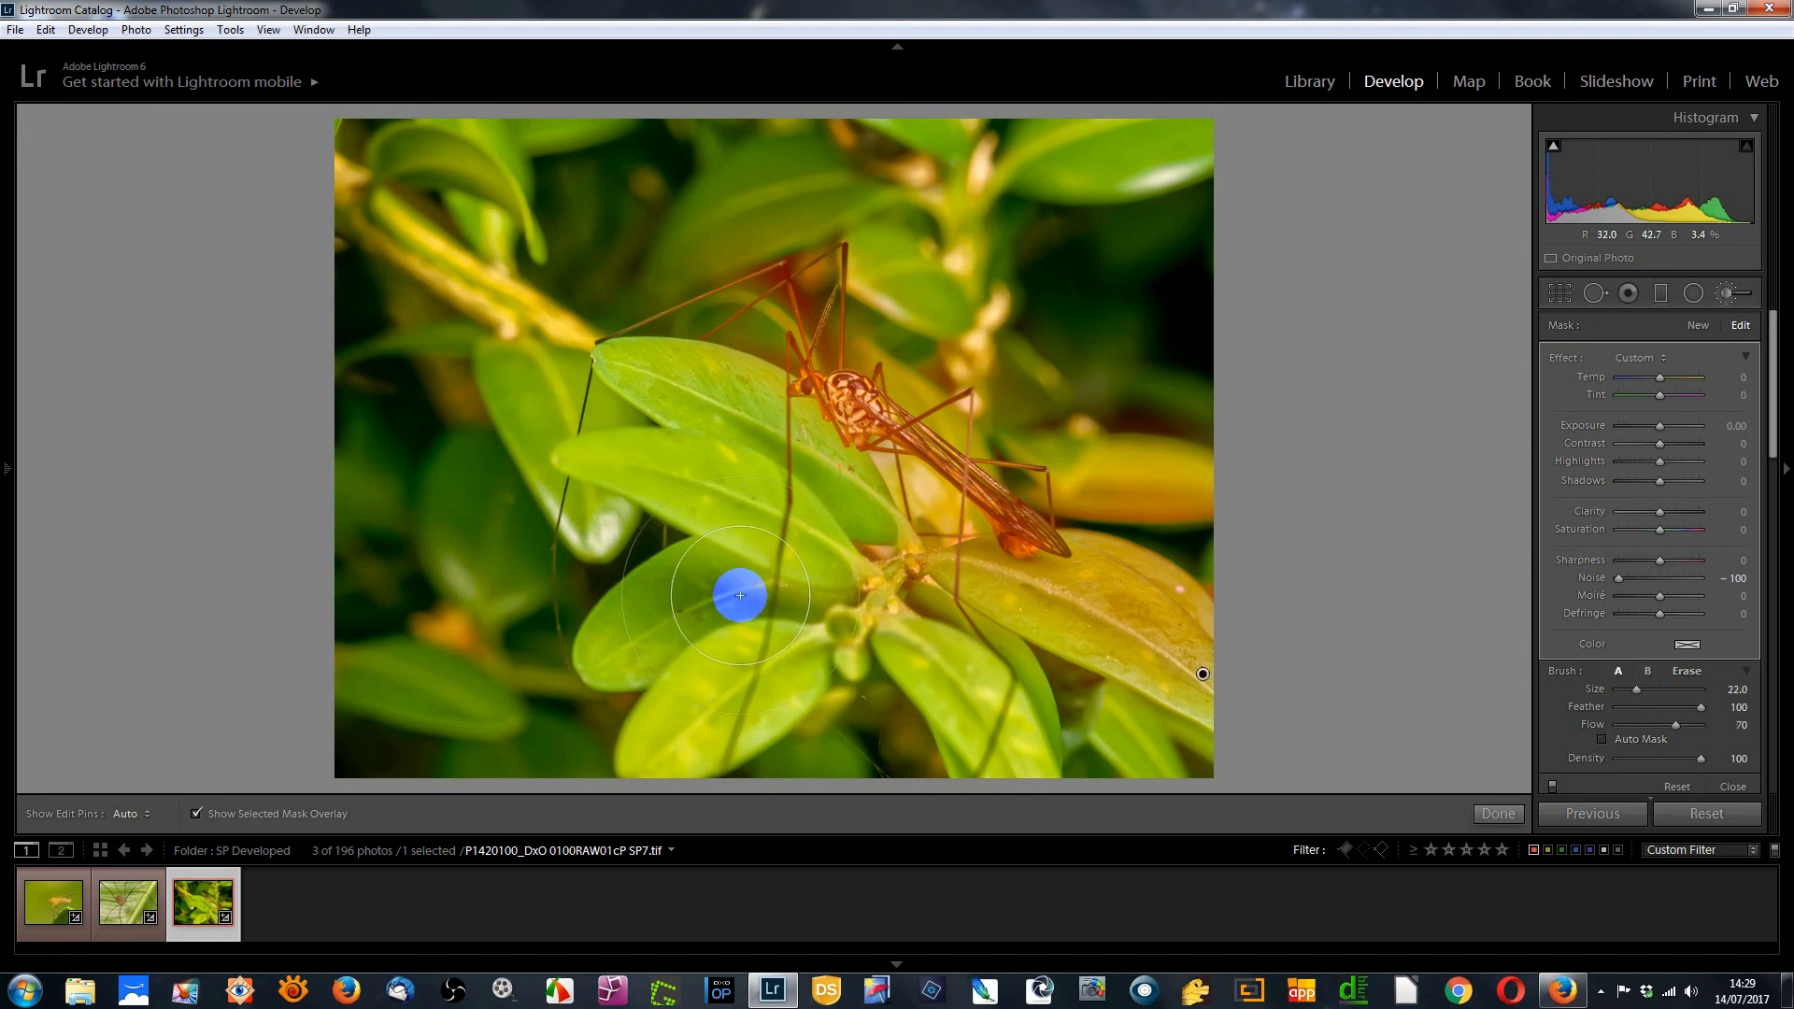
key(alt)
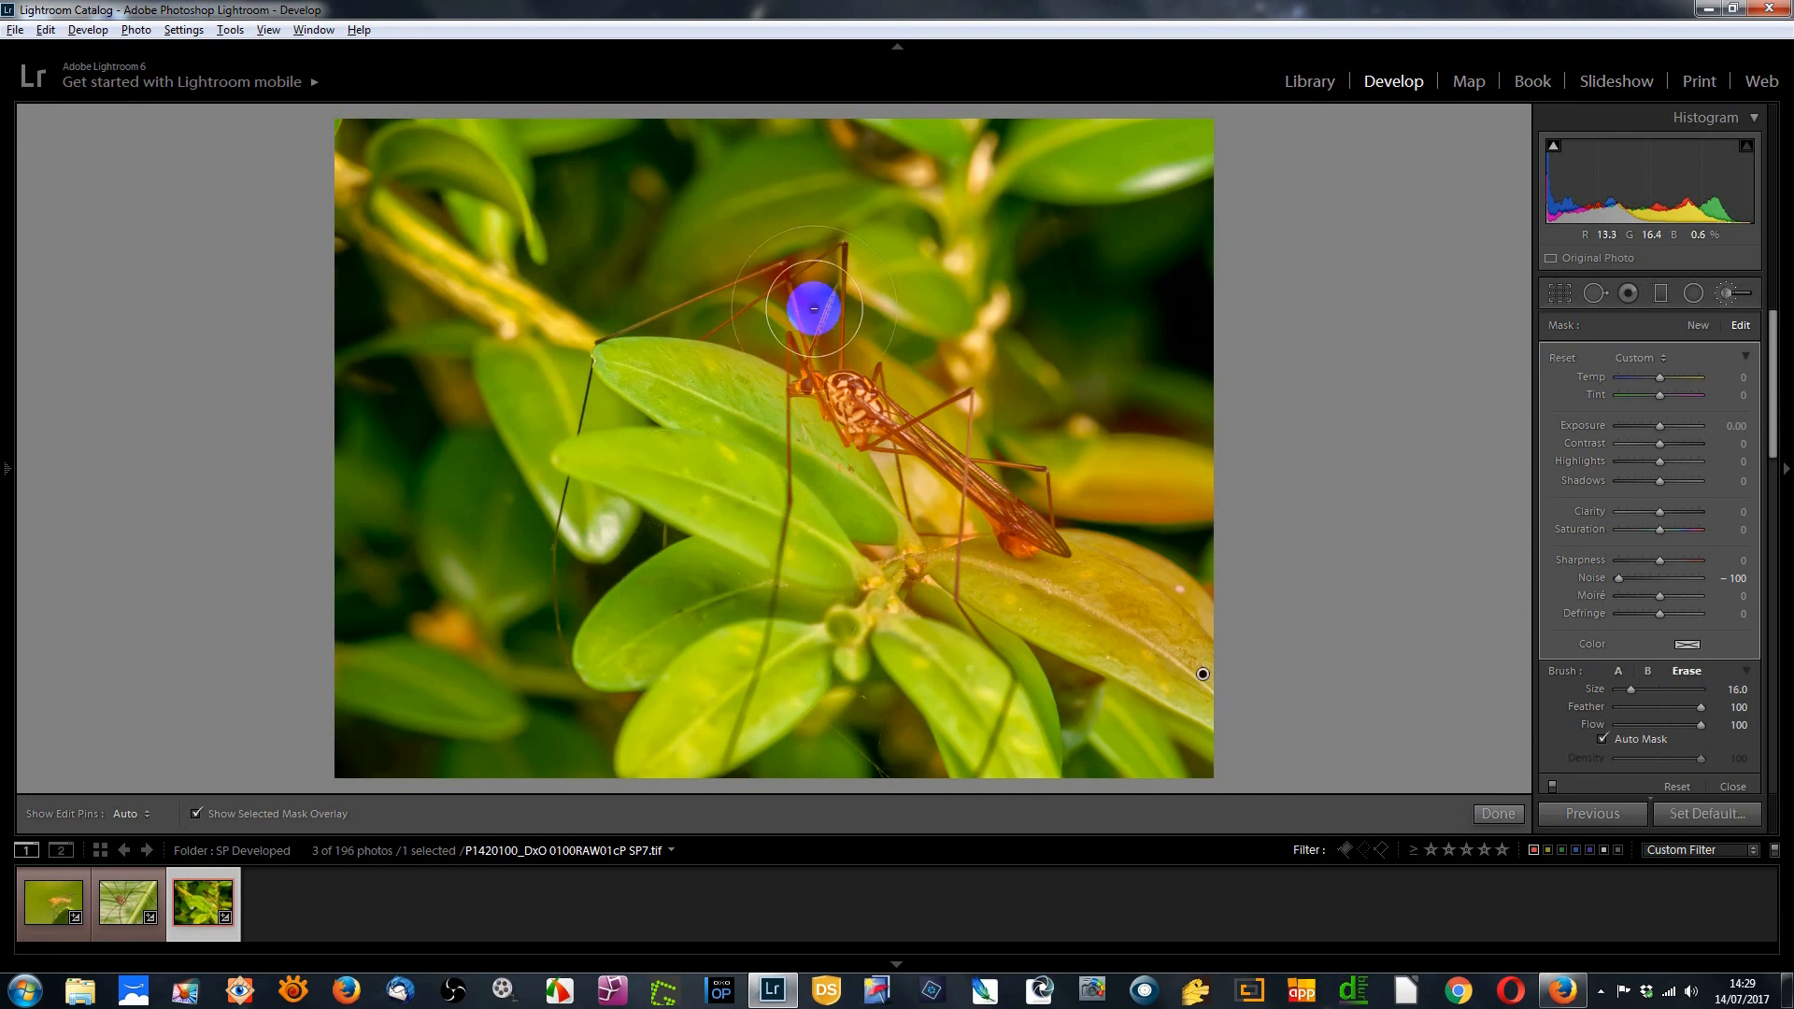